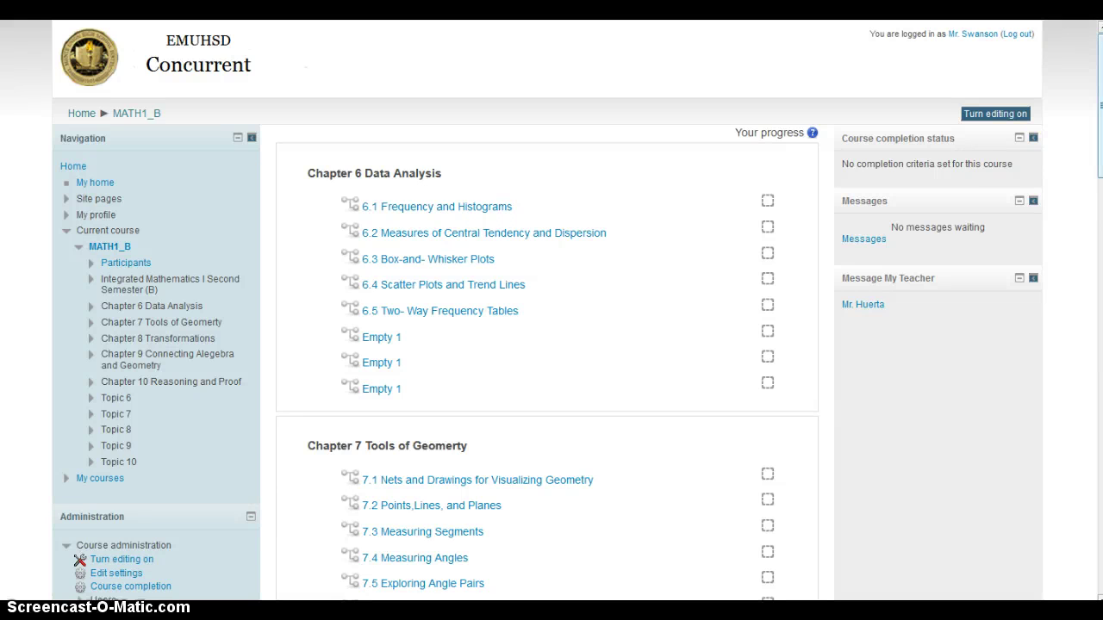
Open the Questions list in the MATH1_B course's question bank under Course administration
{"action": "scroll", "coordinate": [551, 310], "scroll_direction": "down", "scroll_amount": 4}
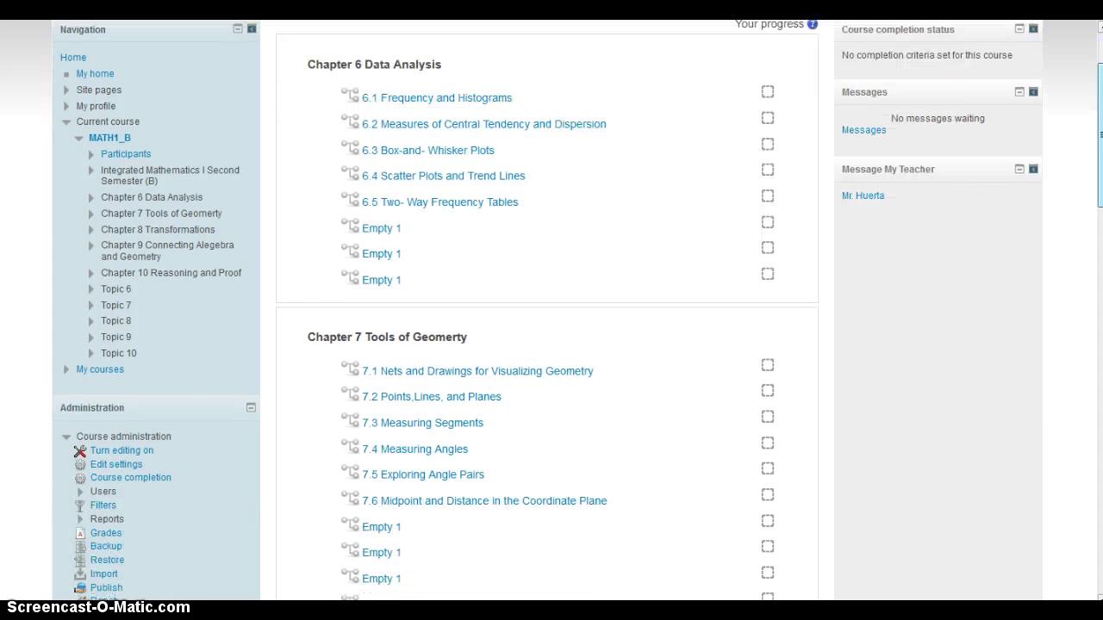
{"action": "scroll", "coordinate": [551, 310], "scroll_direction": "down", "scroll_amount": 1}
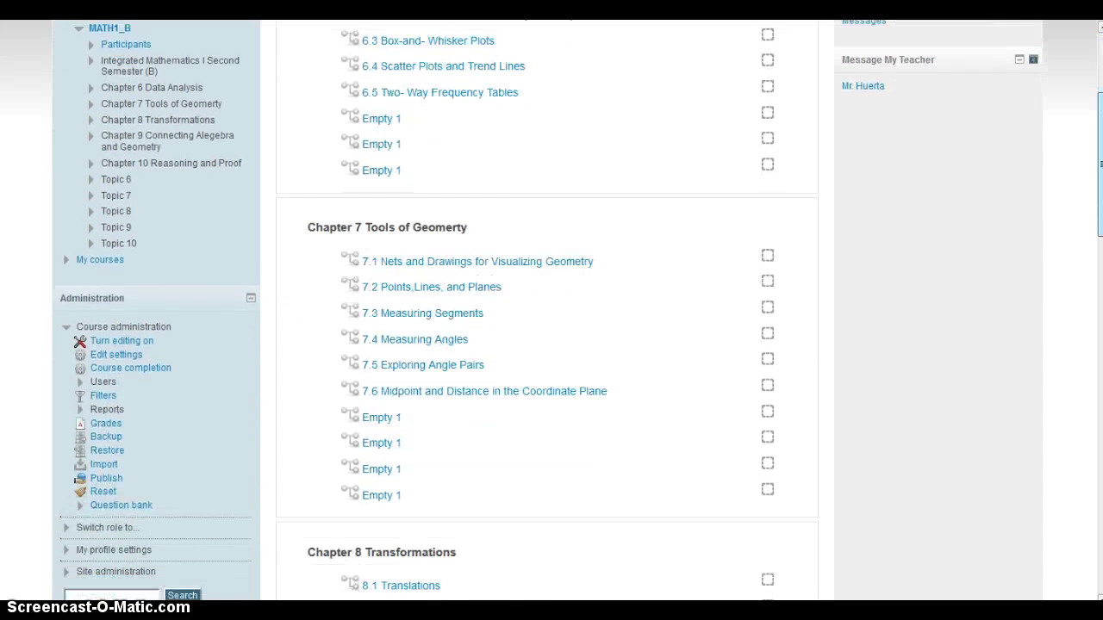
{"action": "scroll", "coordinate": [552, 310], "scroll_direction": "up", "scroll_amount": 5}
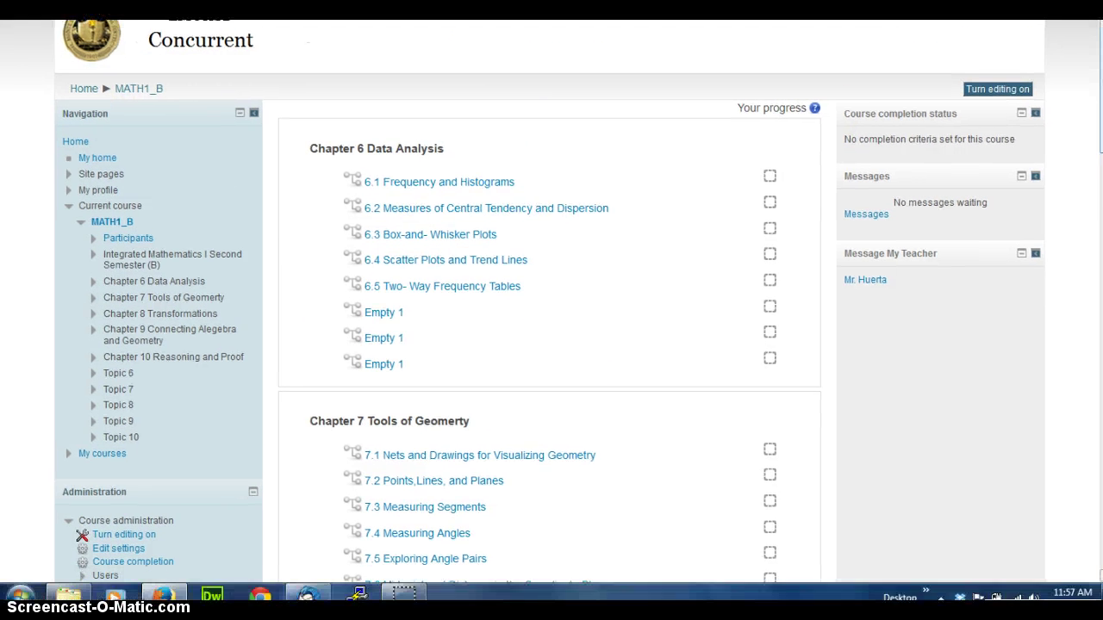
{"action": "scroll", "coordinate": [552, 310], "scroll_direction": "down", "scroll_amount": 5}
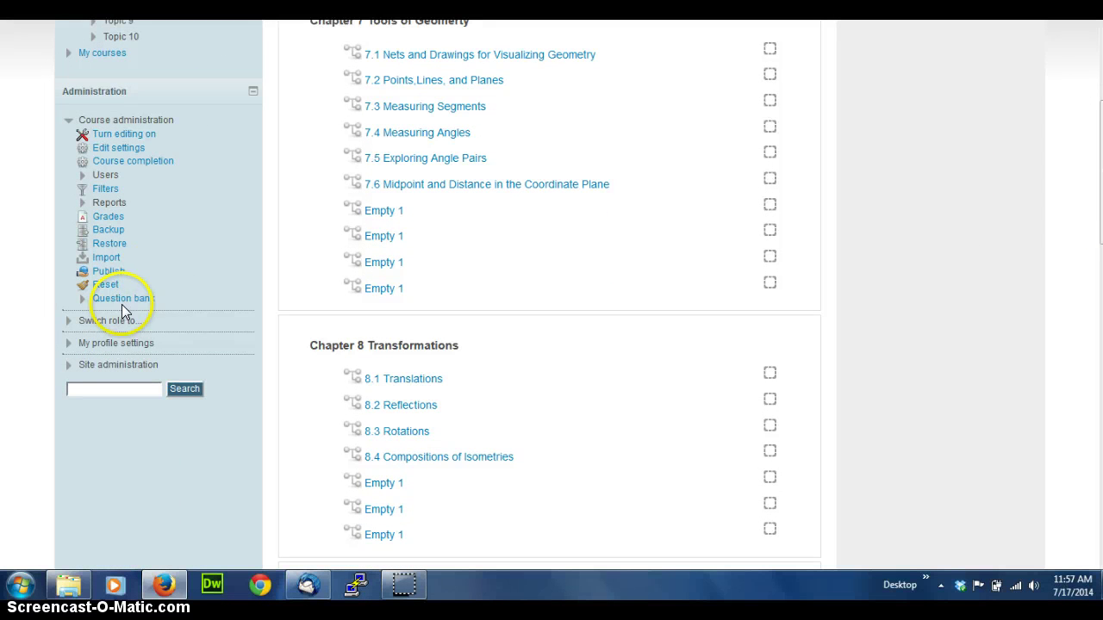
{"action": "left_click", "coordinate": [83, 299]}
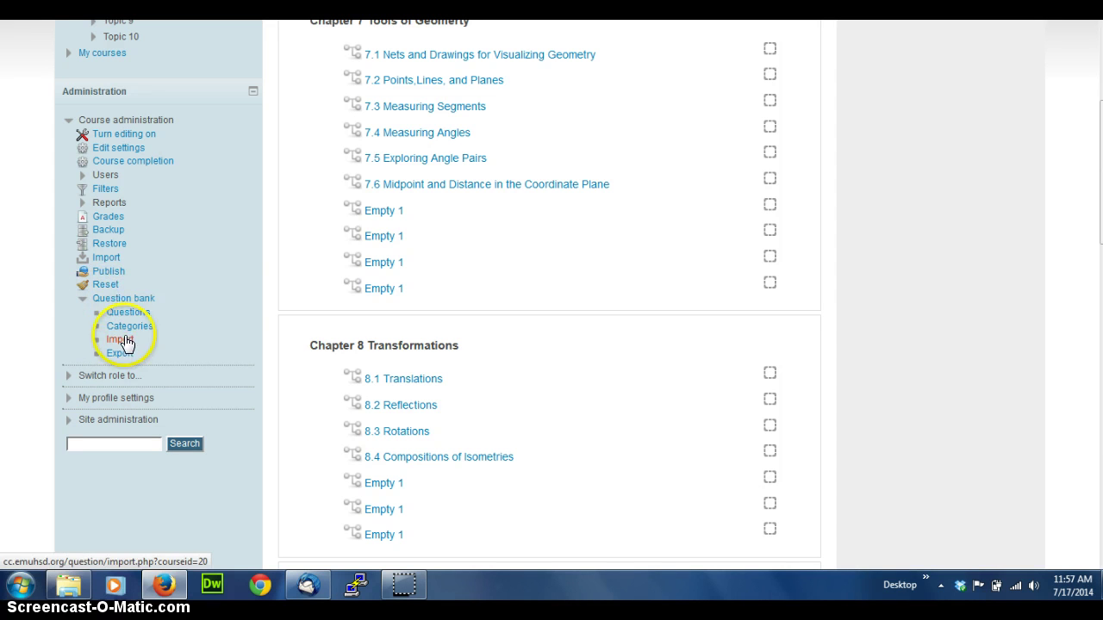
{"action": "left_click", "coordinate": [127, 335]}
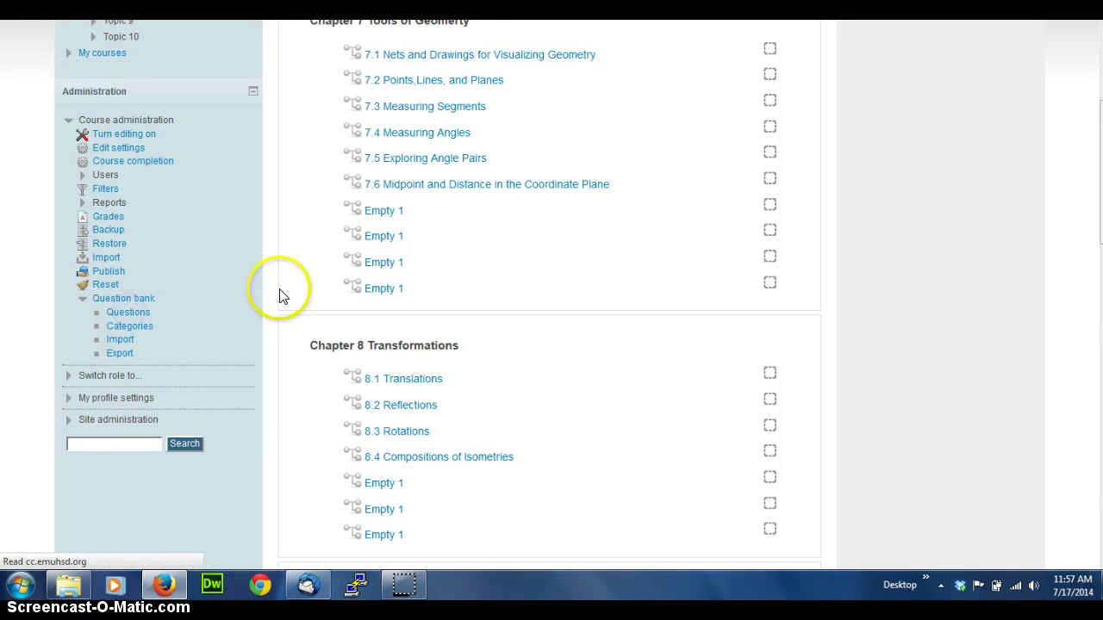
Show and look over the 42 questions in the chapter 6 category
{"action": "left_click", "coordinate": [513, 142]}
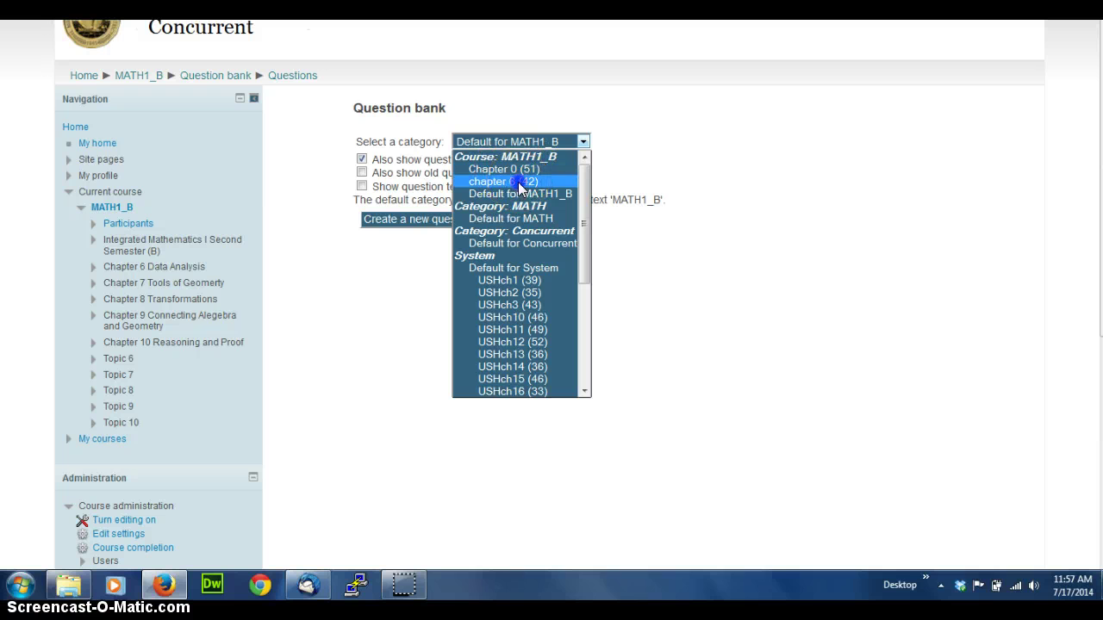
{"action": "left_click", "coordinate": [518, 182]}
{"action": "scroll", "coordinate": [534, 274], "scroll_direction": "down", "scroll_amount": 10}
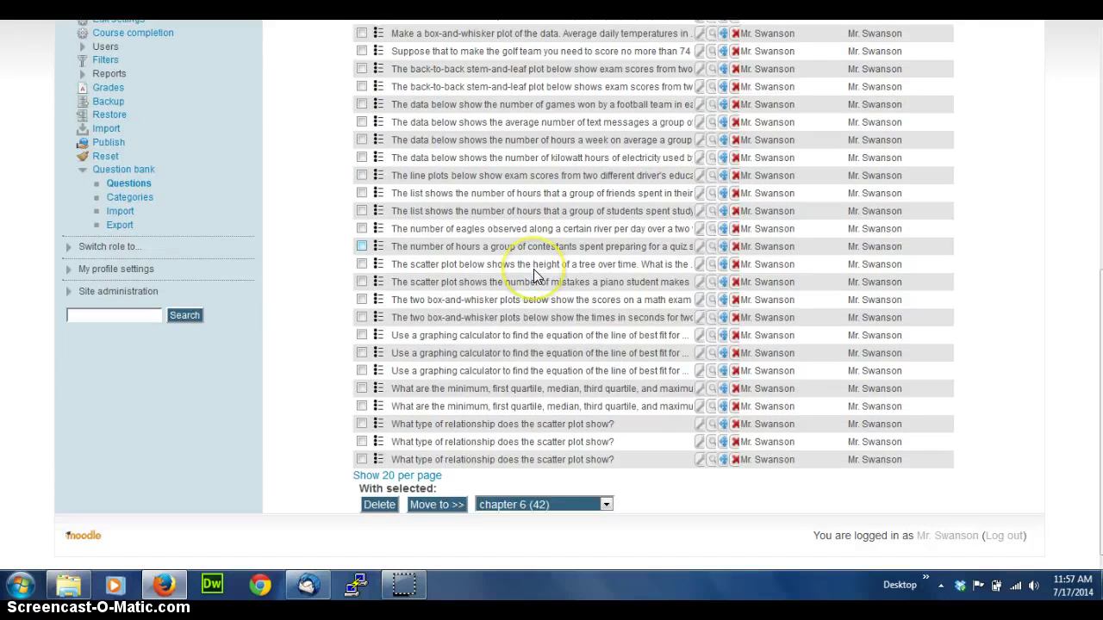
{"action": "scroll", "coordinate": [533, 258], "scroll_direction": "up", "scroll_amount": 10}
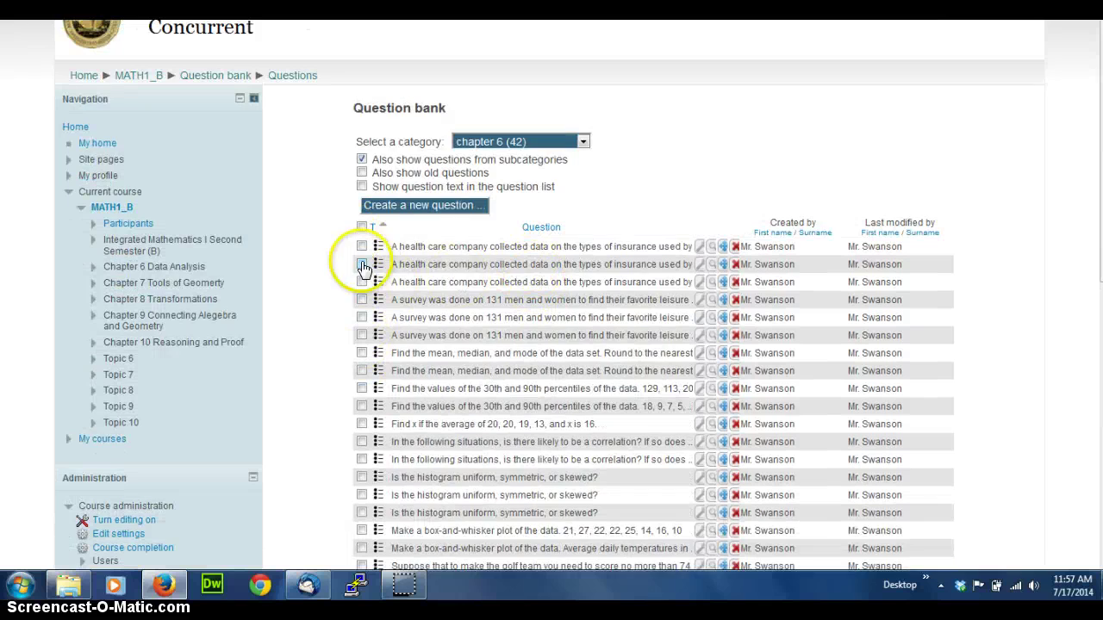
{"action": "scroll", "coordinate": [492, 315], "scroll_direction": "down", "scroll_amount": 10}
{"action": "scroll", "coordinate": [500, 320], "scroll_direction": "up", "scroll_amount": 10}
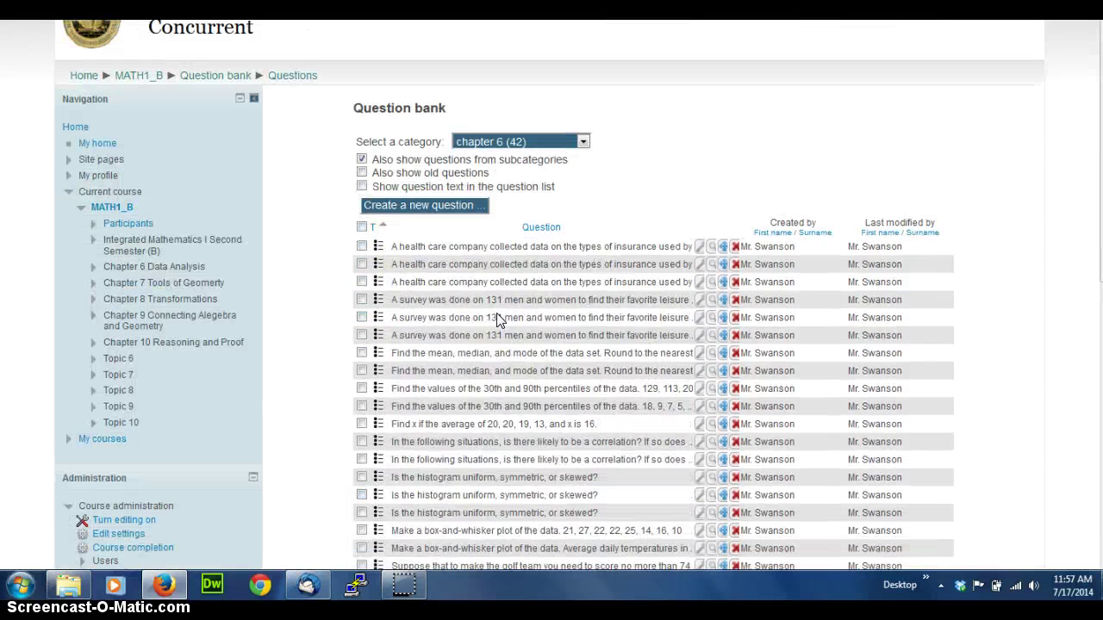
Switch the question bank to the Chapter 0 (51) category and browse its questions
{"action": "left_click", "coordinate": [495, 141]}
{"action": "left_click", "coordinate": [499, 169]}
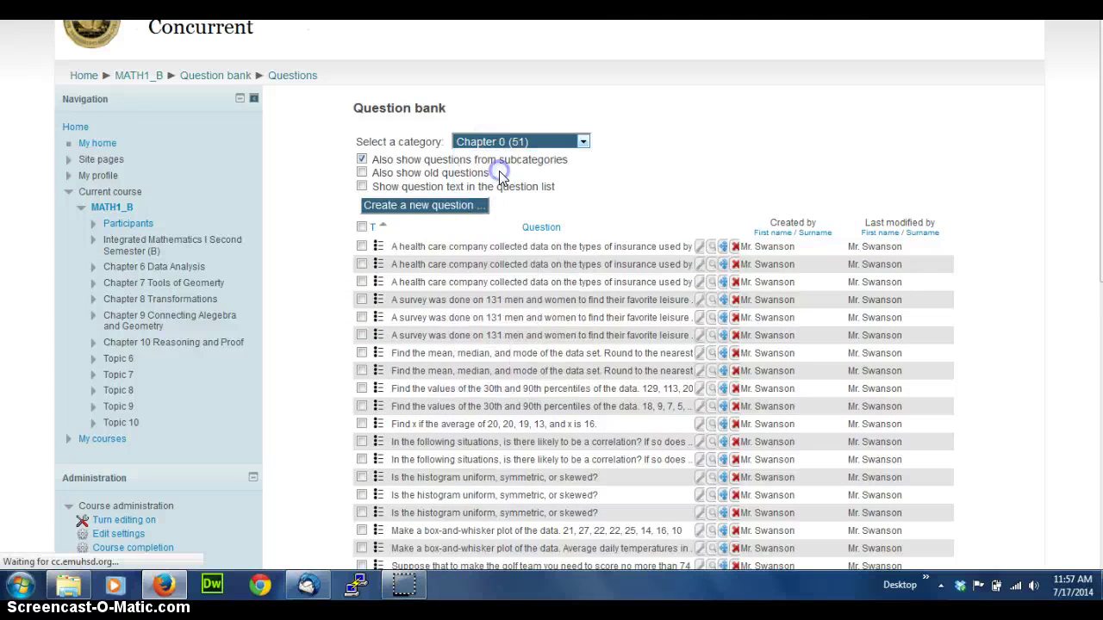
{"action": "scroll", "coordinate": [310, 209], "scroll_direction": "down", "scroll_amount": 1}
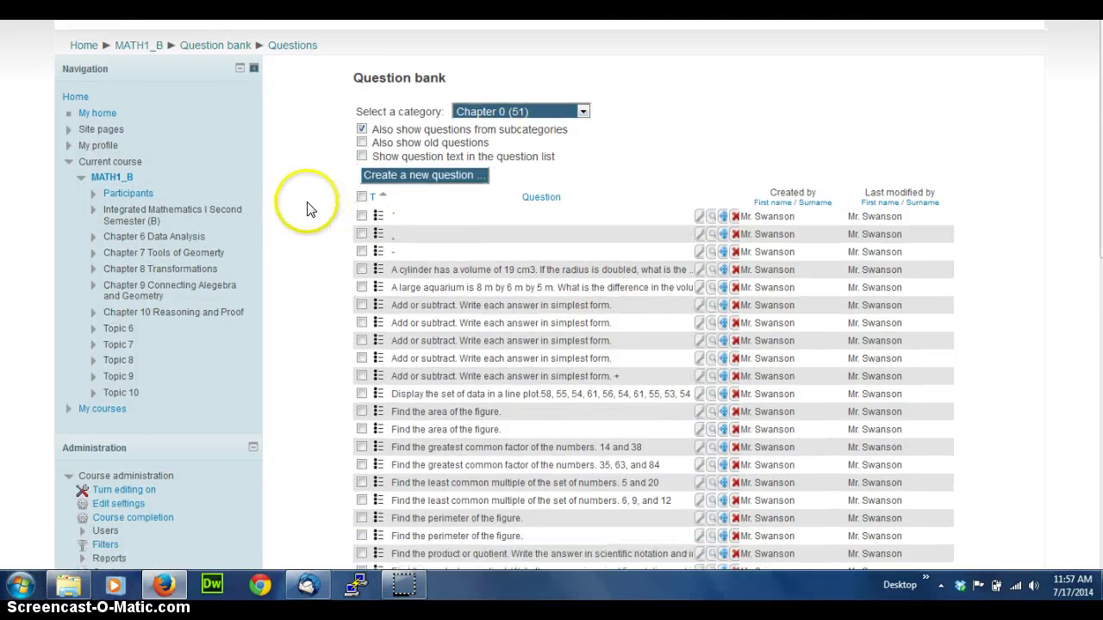
{"action": "scroll", "coordinate": [310, 209], "scroll_direction": "down", "scroll_amount": 1}
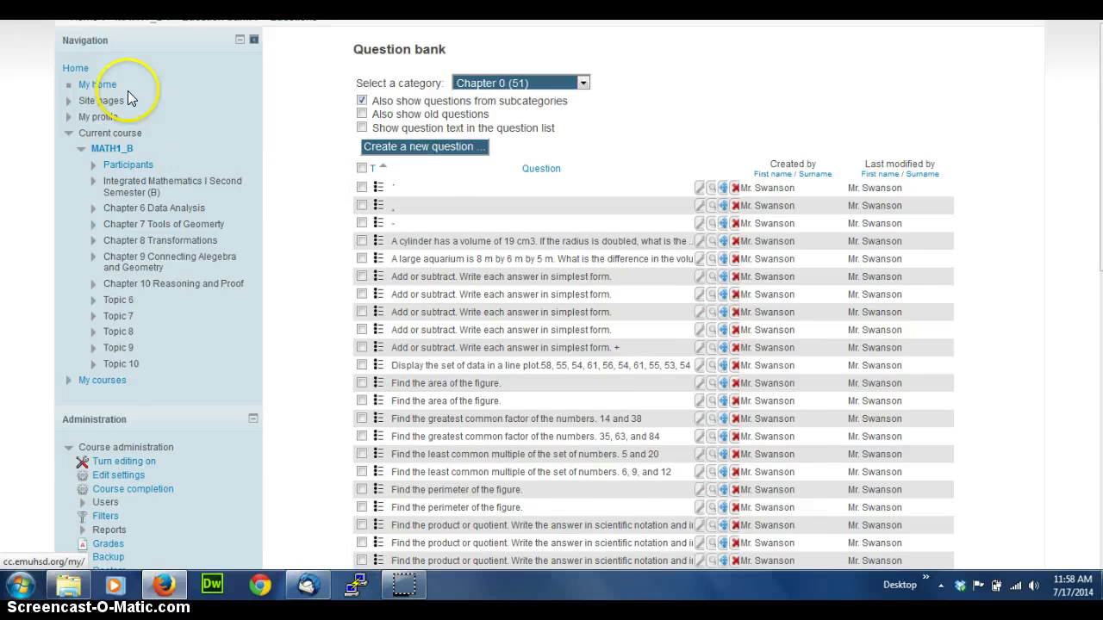
{"action": "scroll", "coordinate": [217, 129], "scroll_direction": "up", "scroll_amount": 2}
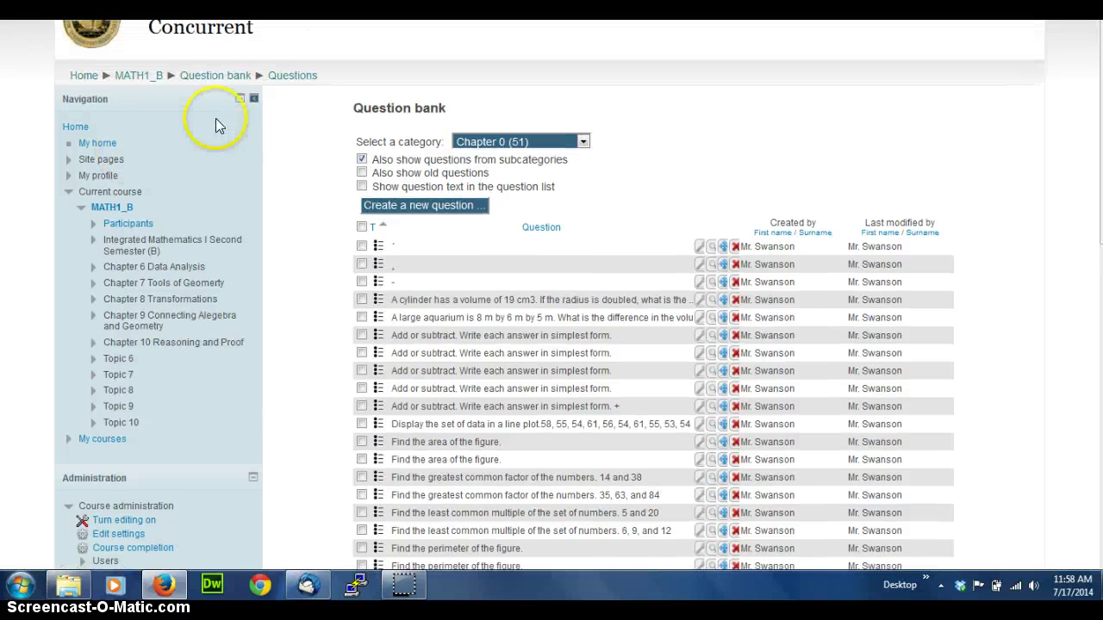
Return to the MATH1_B course page and turn editing on
{"action": "left_click", "coordinate": [141, 75]}
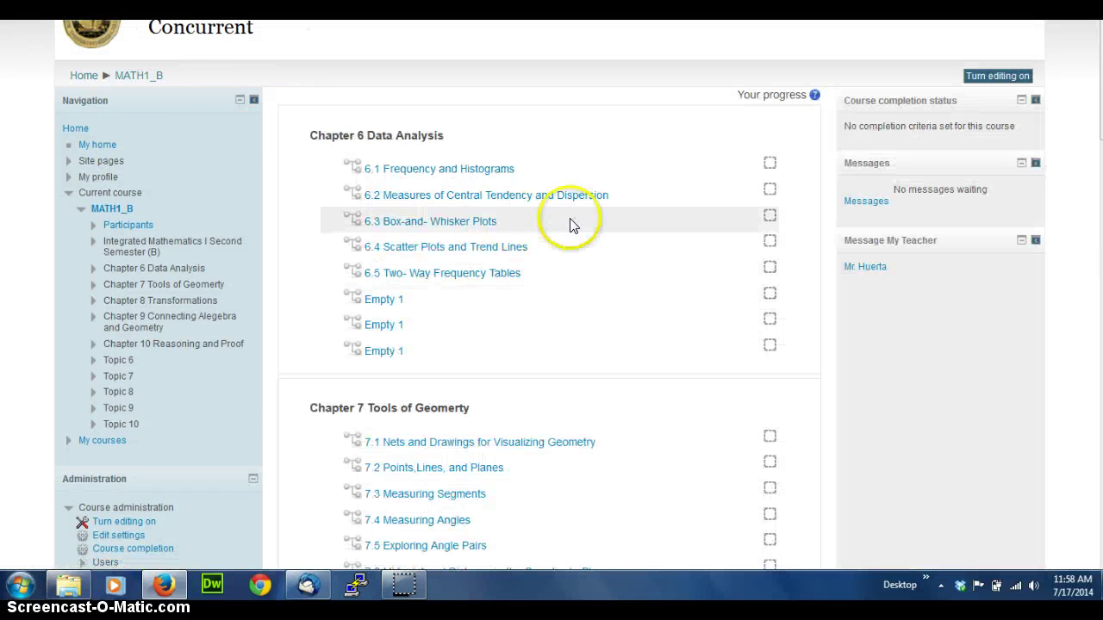
{"action": "left_click", "coordinate": [1003, 78]}
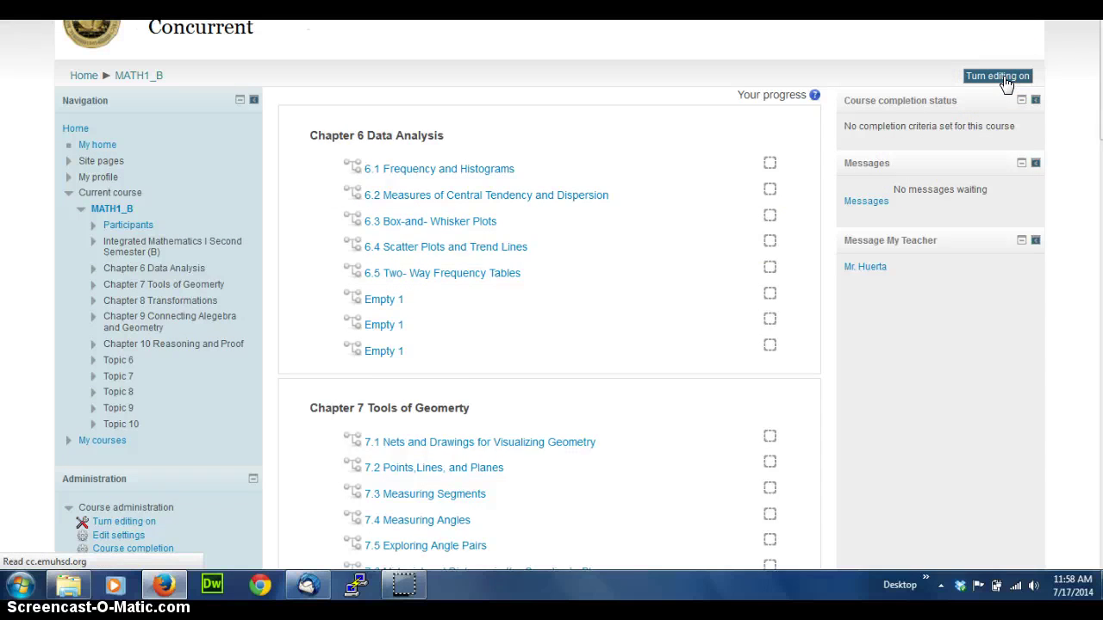
{"action": "scroll", "coordinate": [797, 116], "scroll_direction": "down", "scroll_amount": 1}
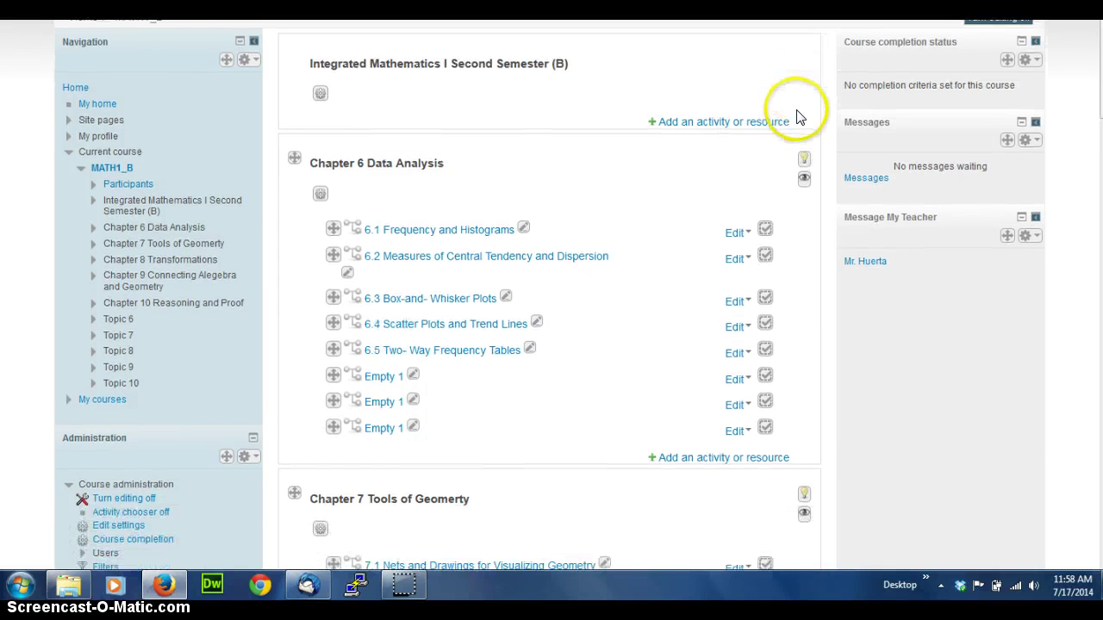
{"action": "scroll", "coordinate": [797, 116], "scroll_direction": "down", "scroll_amount": 1}
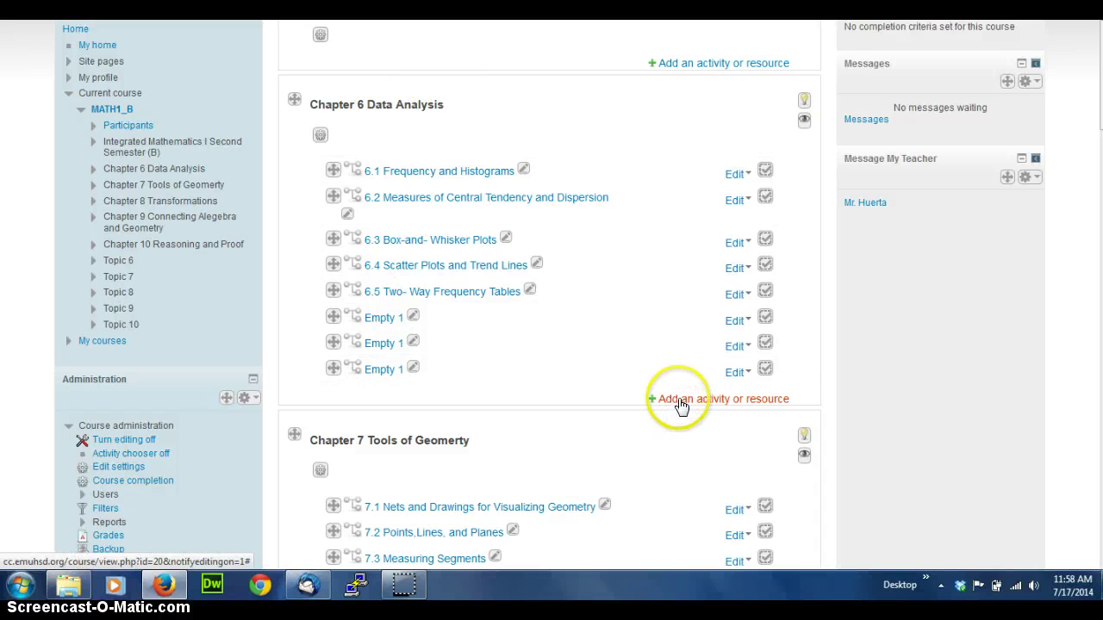
Add a new Quiz activity to the Chapter 6 Data Analysis section
{"action": "left_click", "coordinate": [730, 401]}
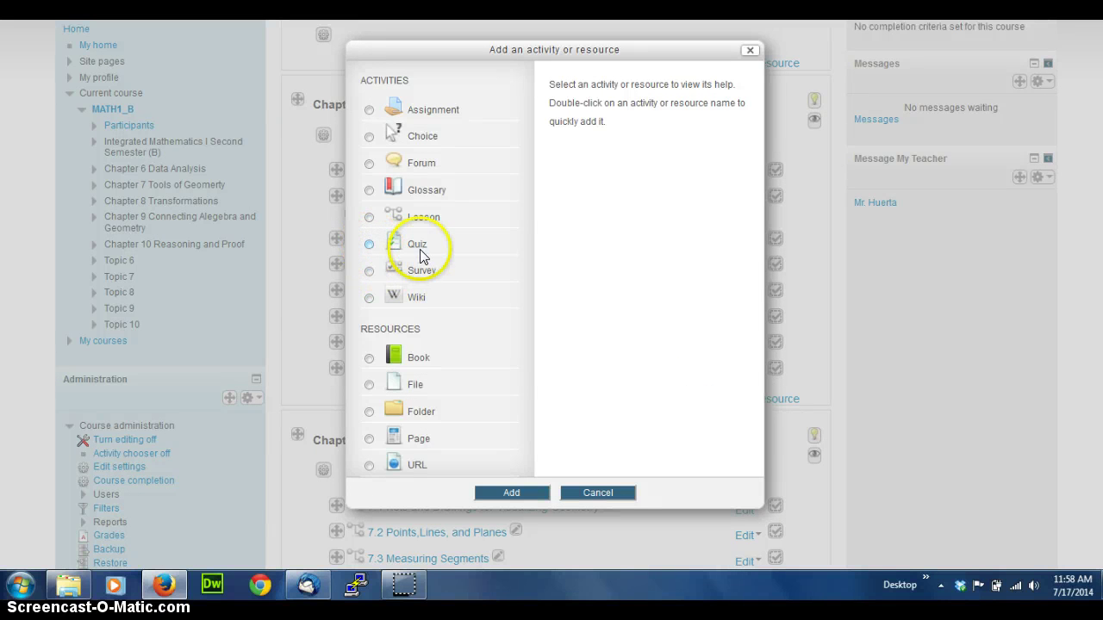
{"action": "left_click", "coordinate": [370, 245]}
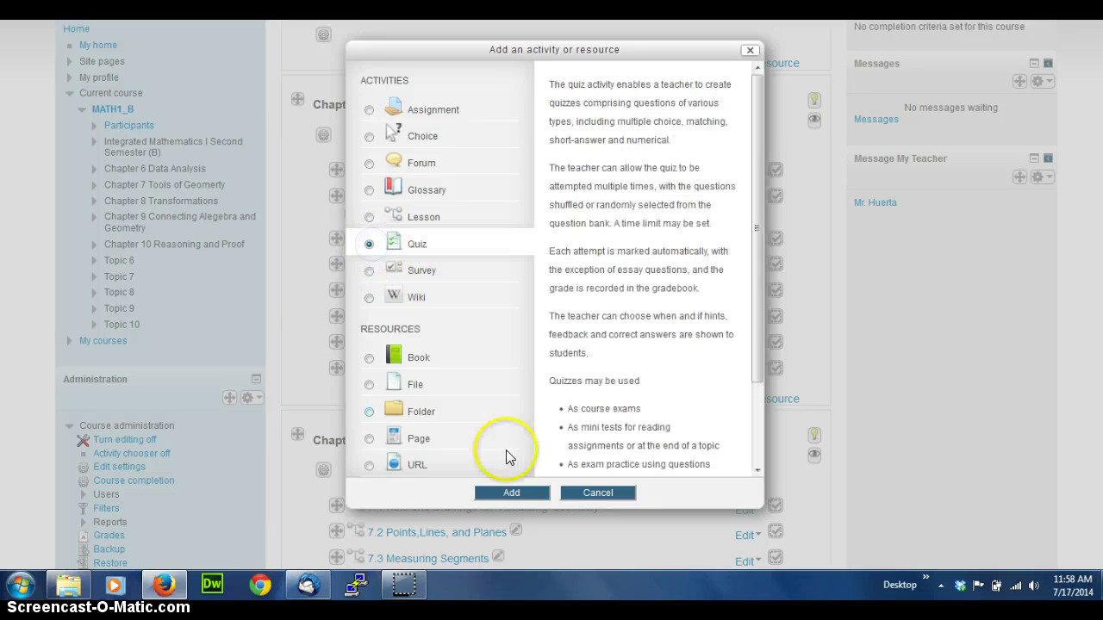
{"action": "left_click", "coordinate": [511, 493]}
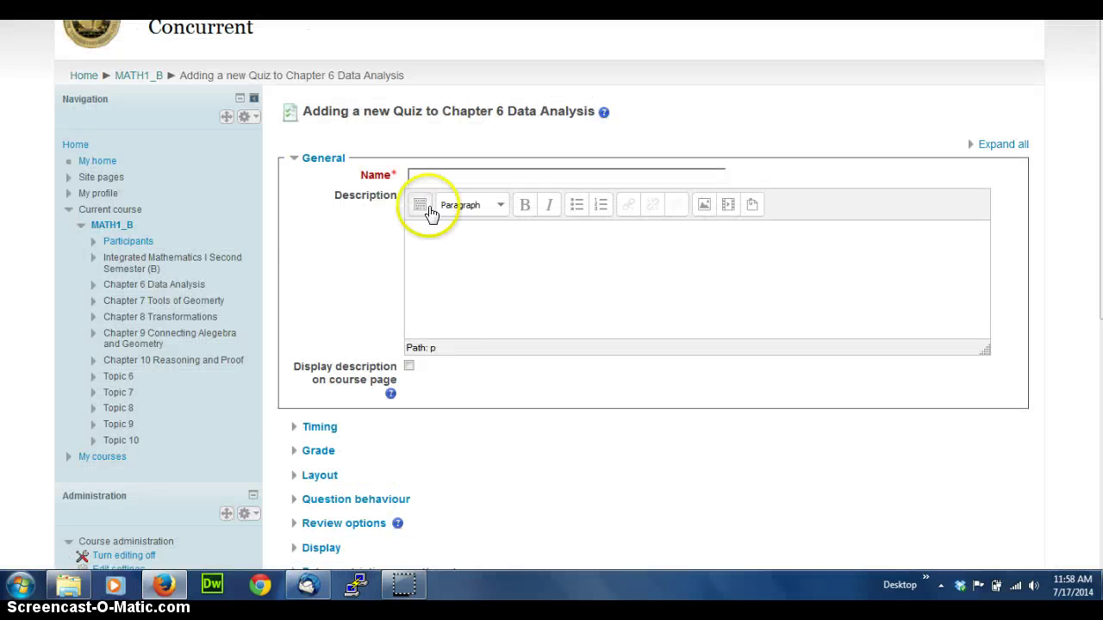
Name the quiz and expand Grade: Uncategorised, unlimited attempts, highest grade
{"action": "left_click", "coordinate": [435, 176]}
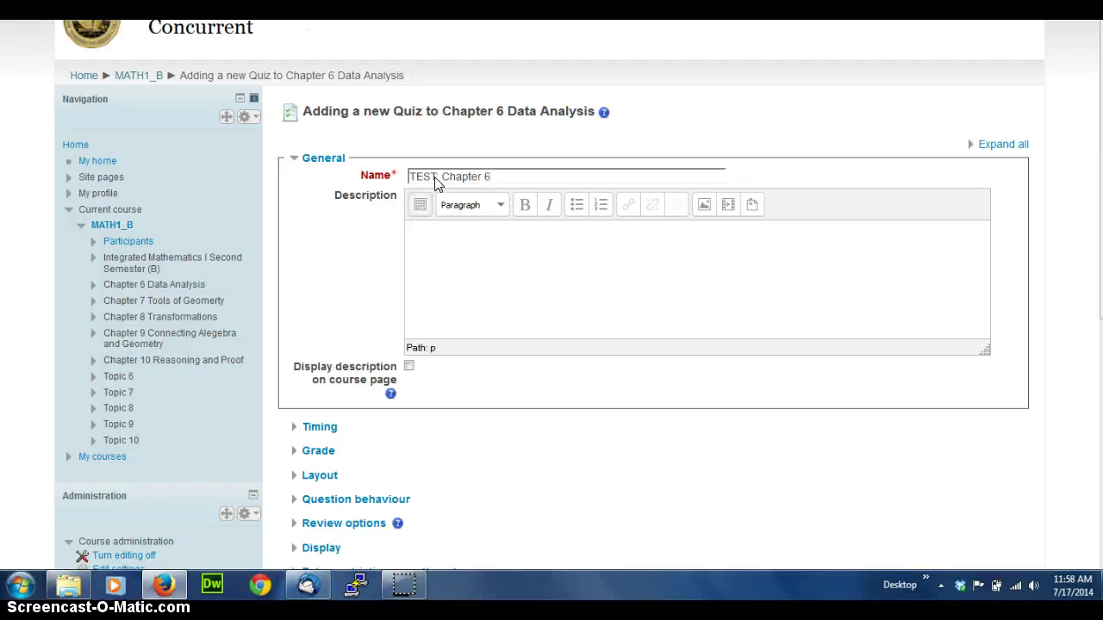
{"action": "scroll", "coordinate": [423, 231], "scroll_direction": "down", "scroll_amount": 3}
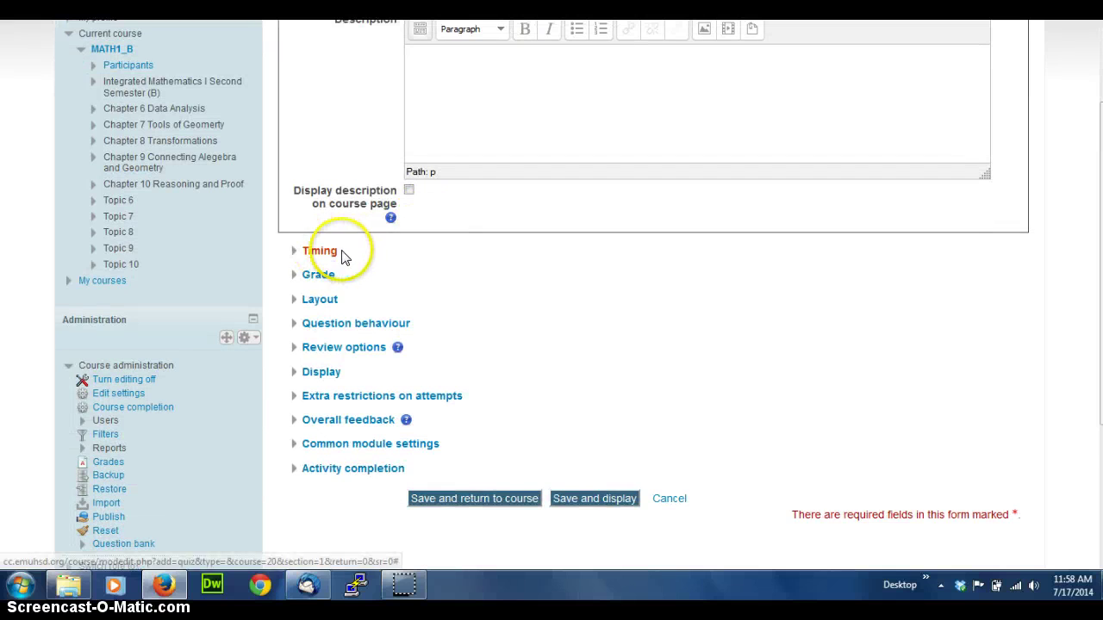
{"action": "scroll", "coordinate": [340, 246], "scroll_direction": "down", "scroll_amount": 1}
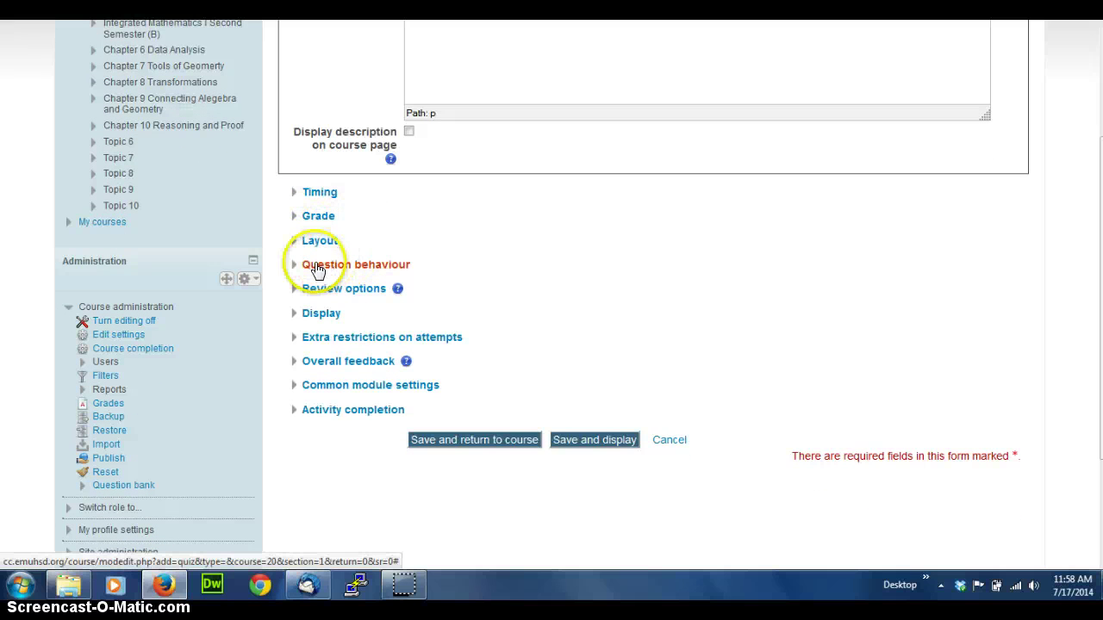
{"action": "left_click", "coordinate": [315, 217]}
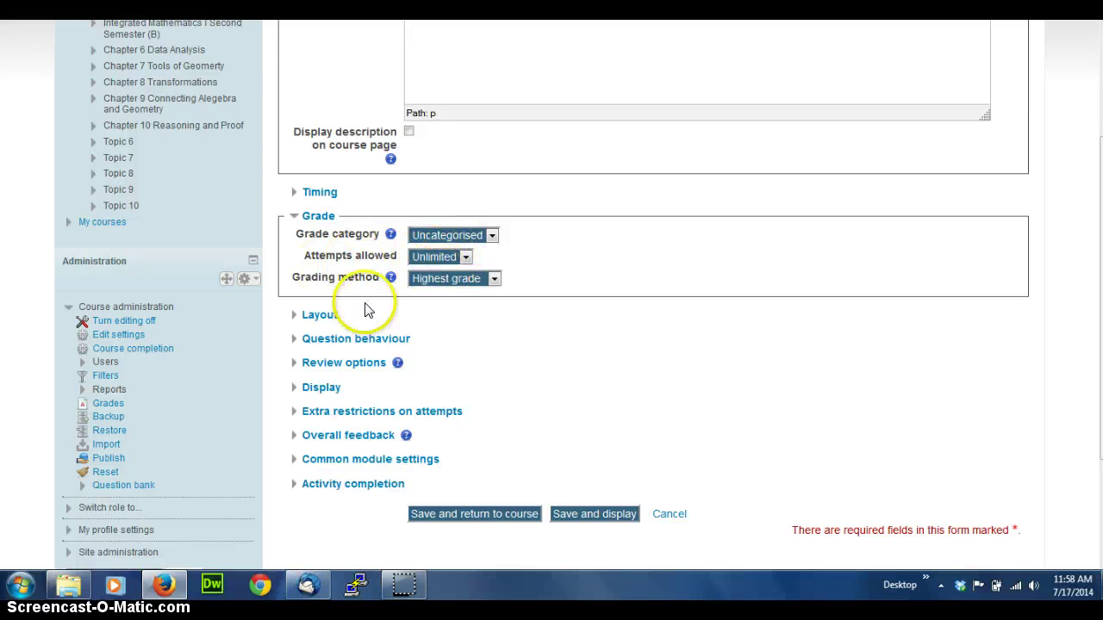
{"action": "scroll", "coordinate": [364, 291], "scroll_direction": "down", "scroll_amount": 3}
{"action": "scroll", "coordinate": [379, 295], "scroll_direction": "down", "scroll_amount": 1}
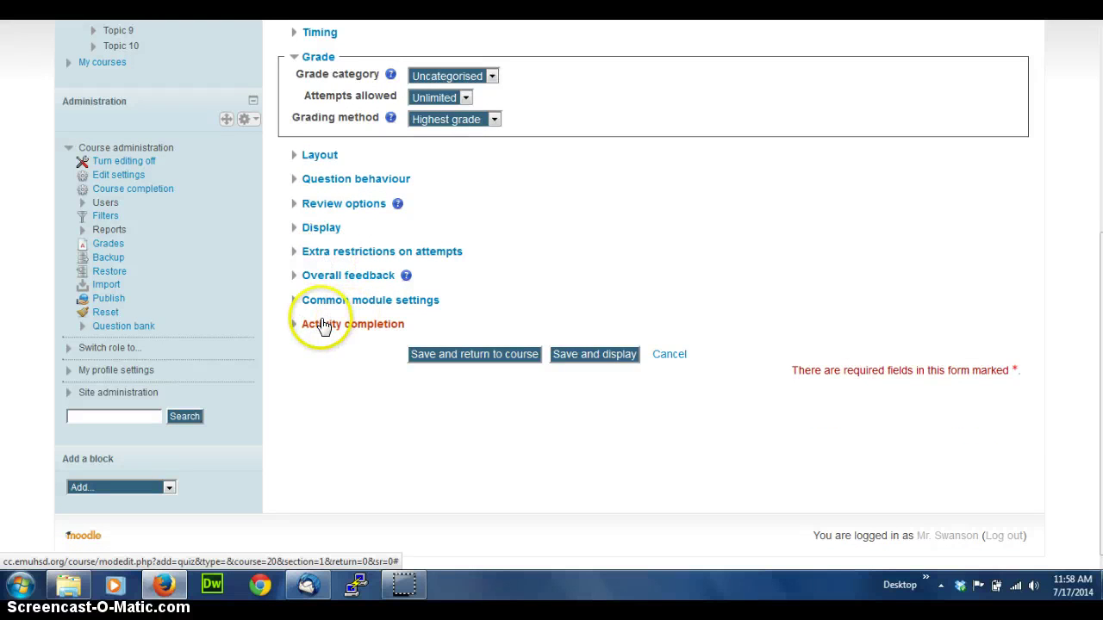
Mark the quiz complete when conditions are met, require a grade, then save and display
{"action": "left_click", "coordinate": [296, 329]}
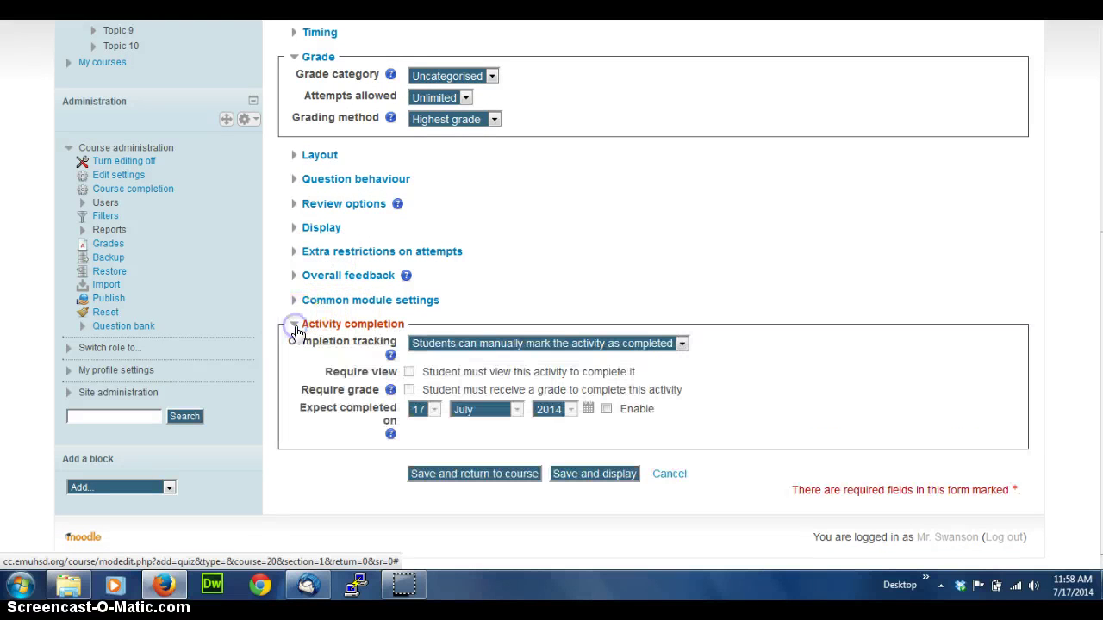
{"action": "left_click", "coordinate": [473, 345]}
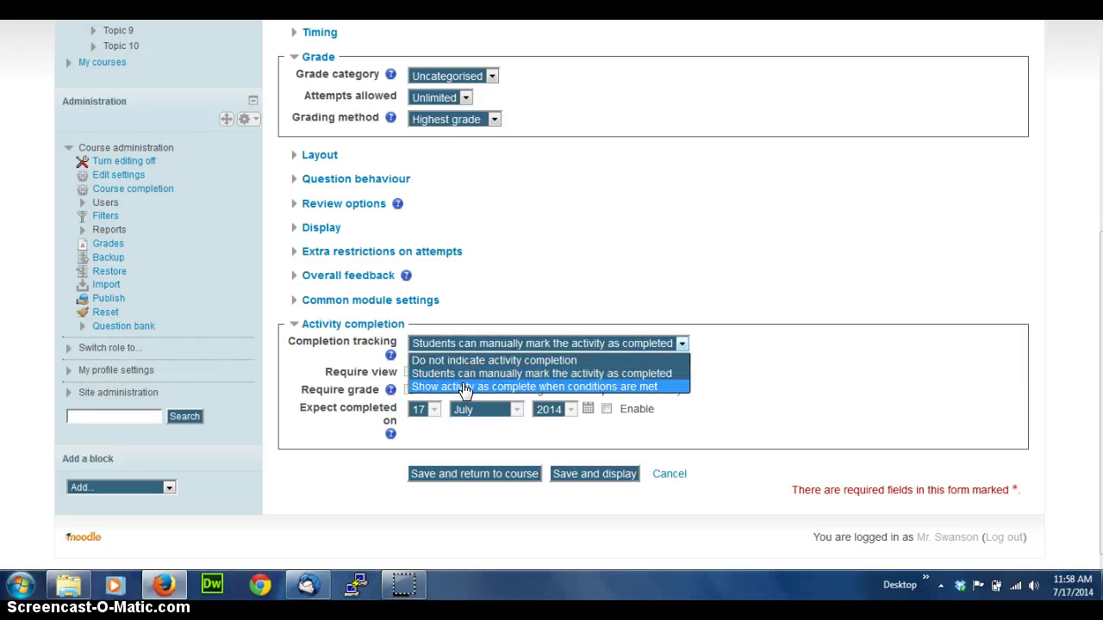
{"action": "left_click", "coordinate": [465, 387]}
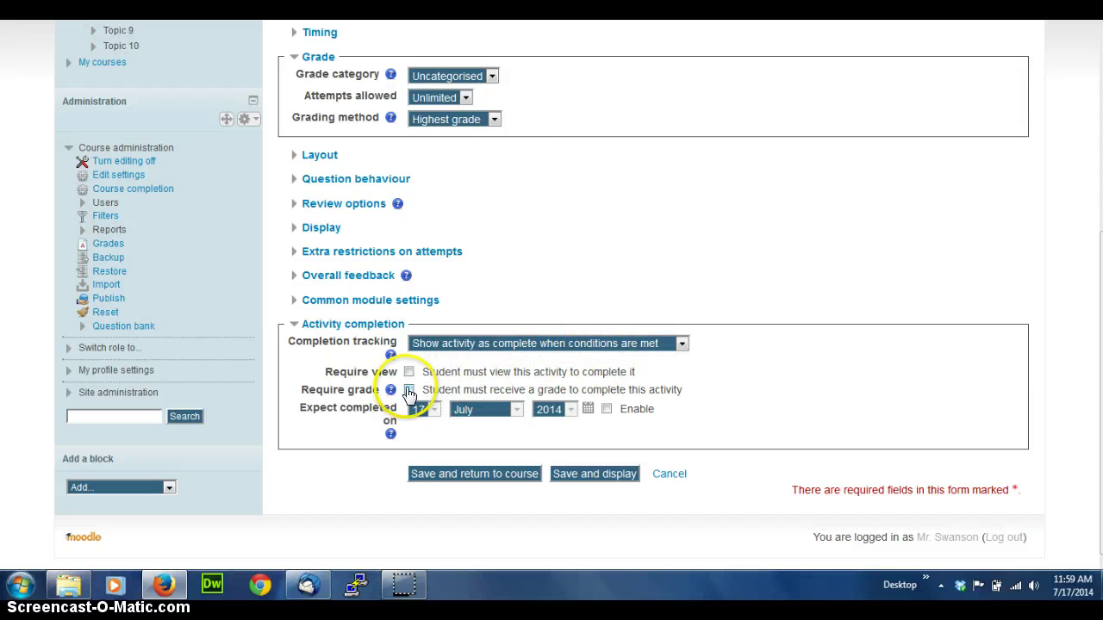
{"action": "left_click", "coordinate": [409, 390]}
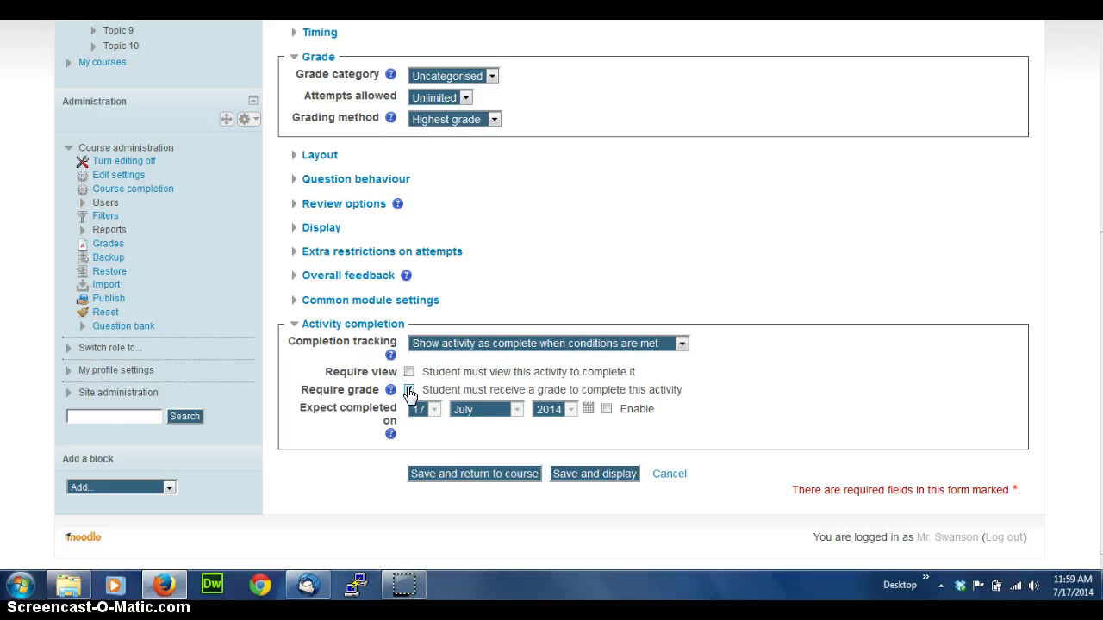
{"action": "left_click", "coordinate": [409, 391]}
{"action": "left_click", "coordinate": [457, 475]}
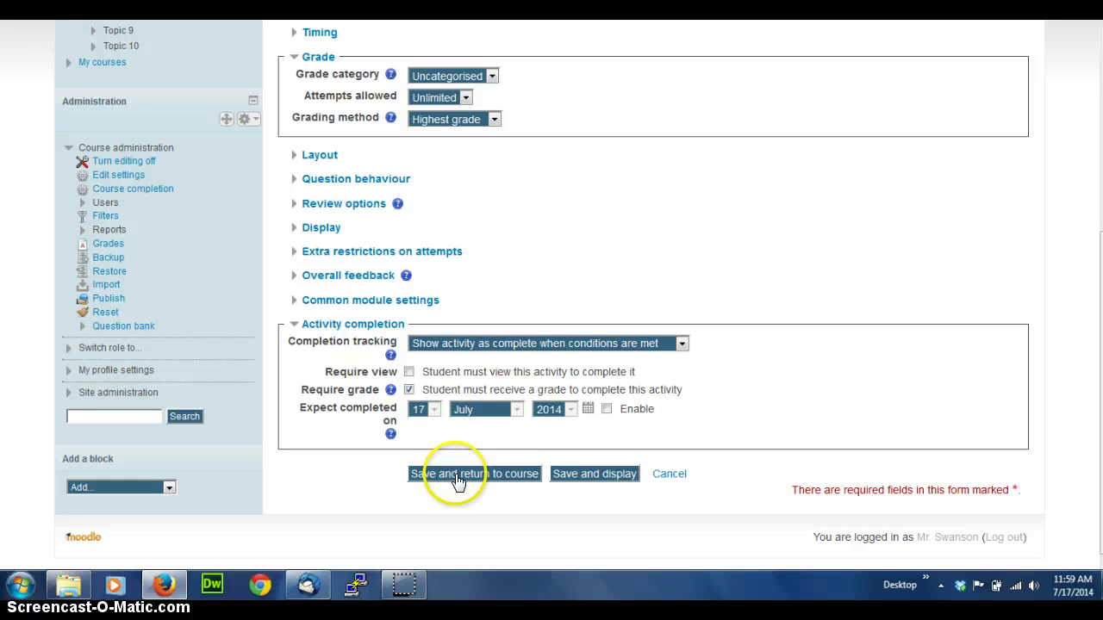
{"action": "left_click", "coordinate": [589, 479]}
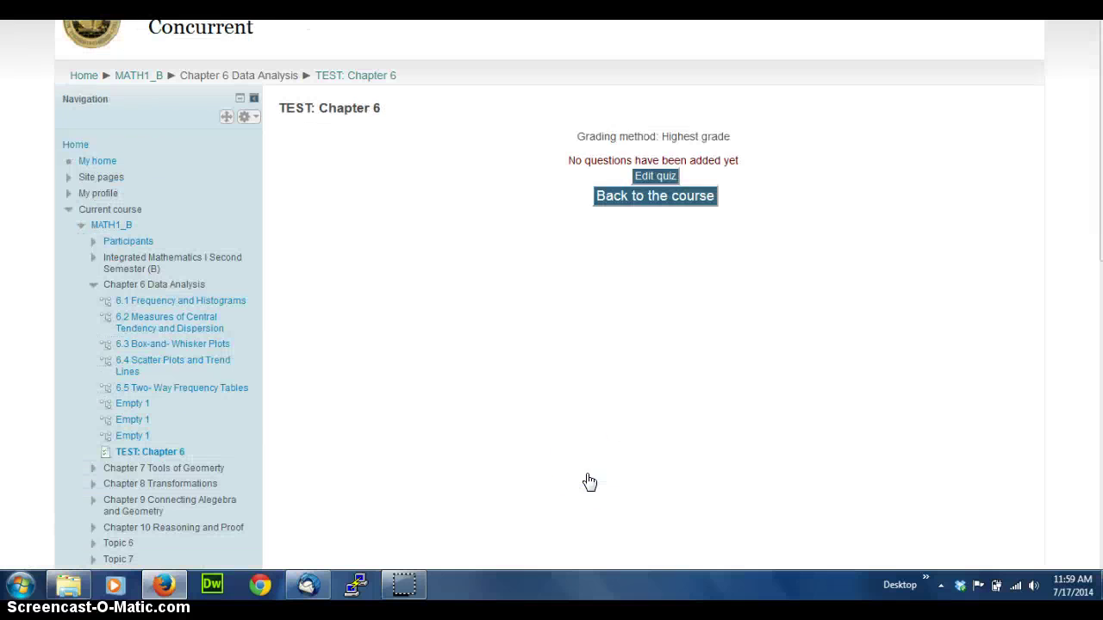
Set the TEST: Chapter 6 quiz's maximum grade to 100 and save it
{"action": "left_click", "coordinate": [657, 177]}
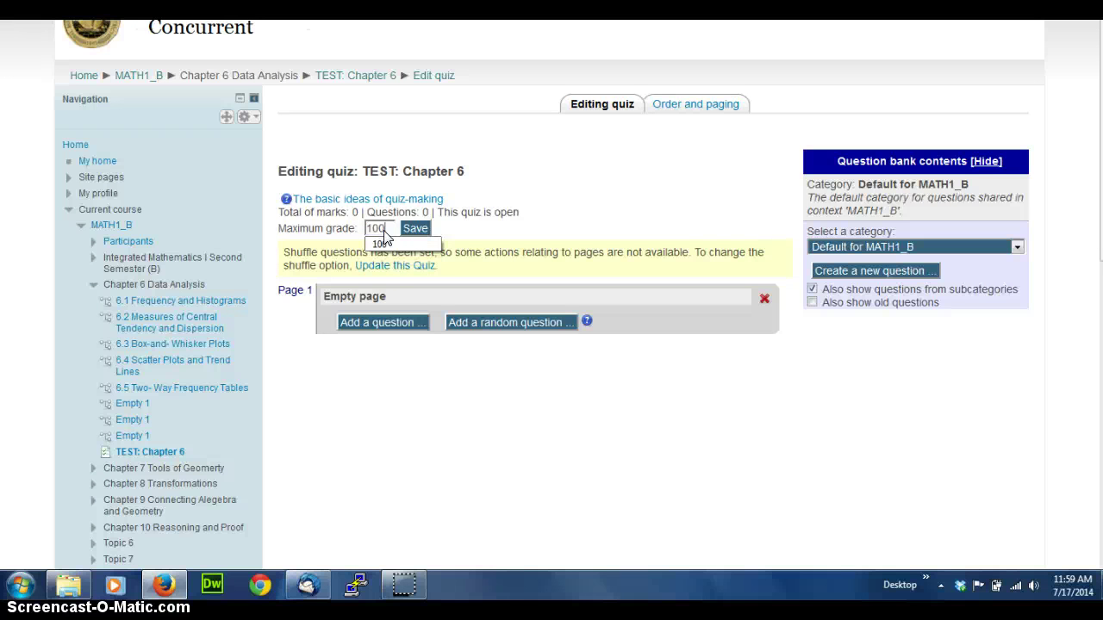
{"action": "left_click", "coordinate": [415, 229]}
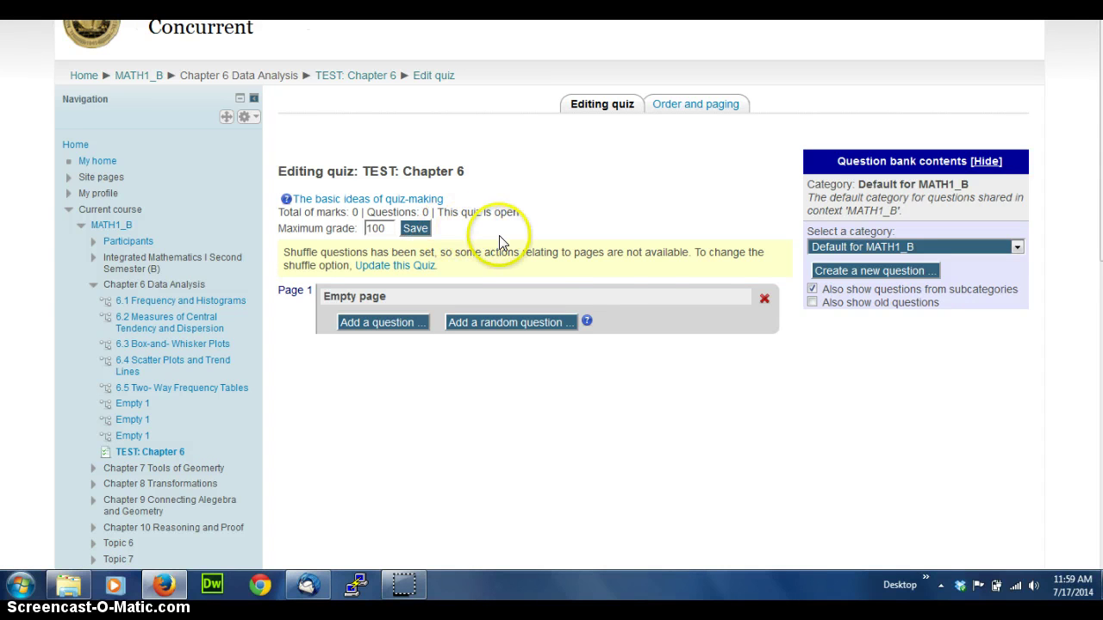
Show the Chapter 0 (51) questions beside the quiz editor and preview the first one
{"action": "left_click", "coordinate": [878, 250]}
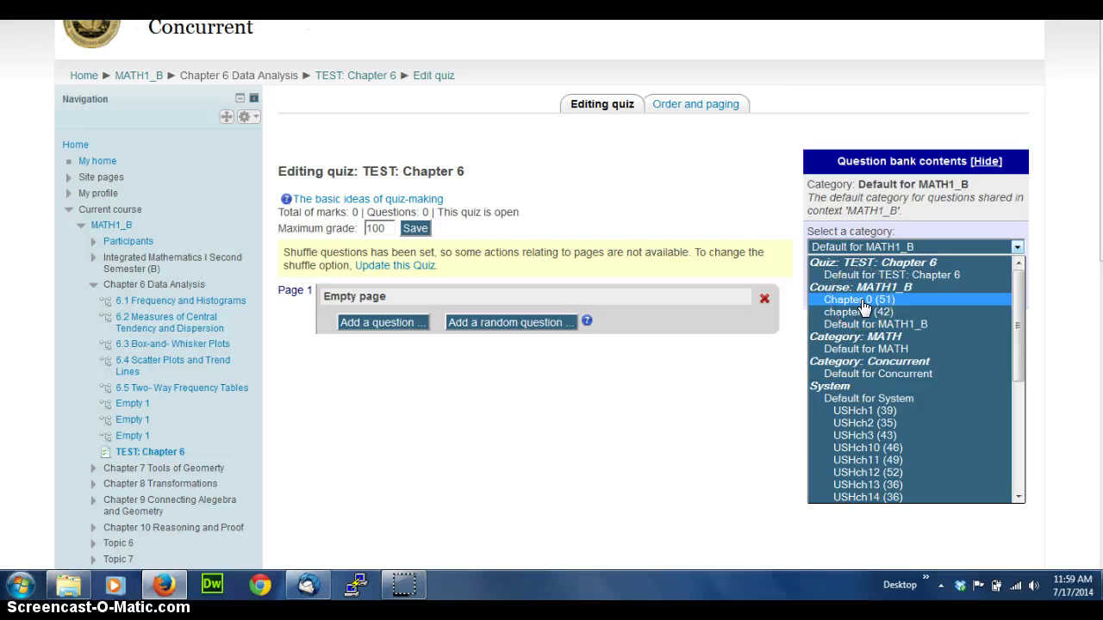
{"action": "left_click", "coordinate": [861, 302]}
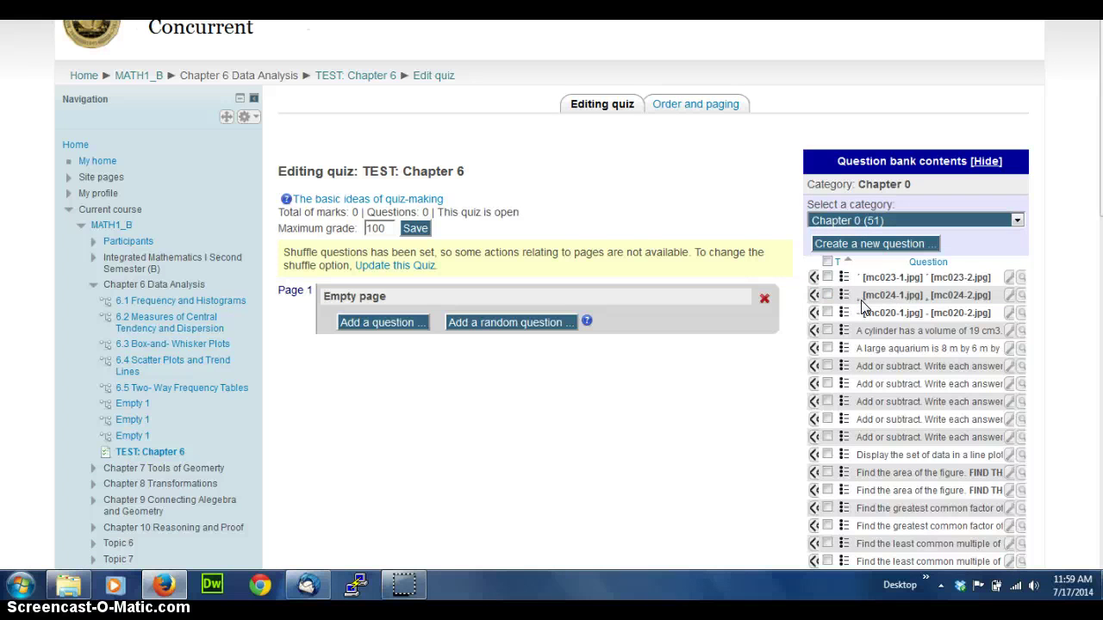
{"action": "scroll", "coordinate": [862, 251], "scroll_direction": "down", "scroll_amount": 1}
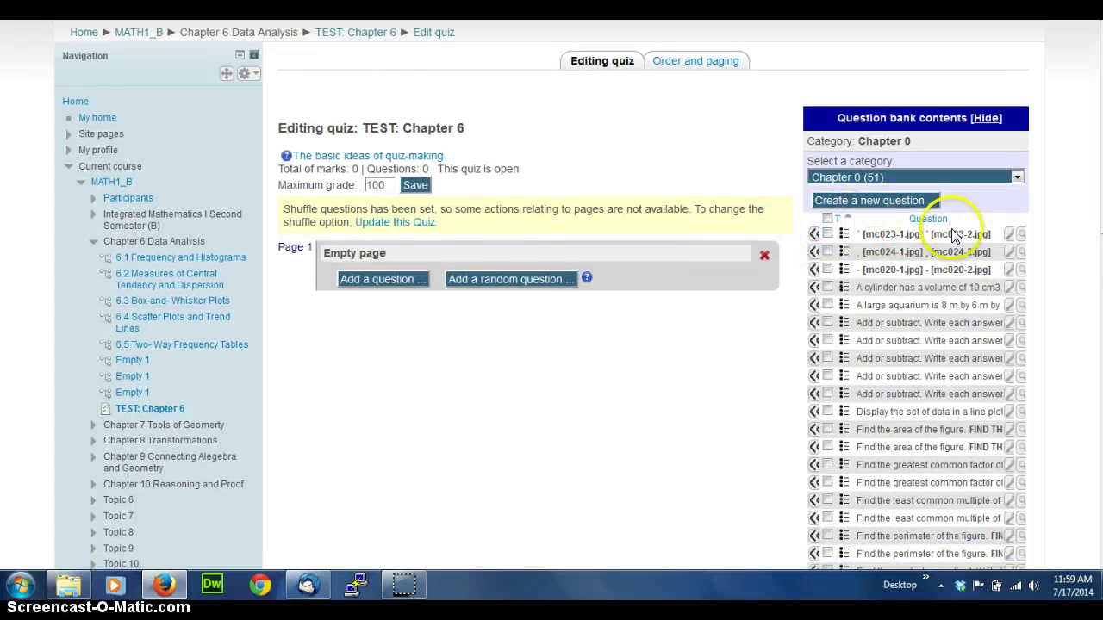
{"action": "scroll", "coordinate": [847, 269], "scroll_direction": "down", "scroll_amount": 1}
{"action": "scroll", "coordinate": [848, 269], "scroll_direction": "down", "scroll_amount": 1}
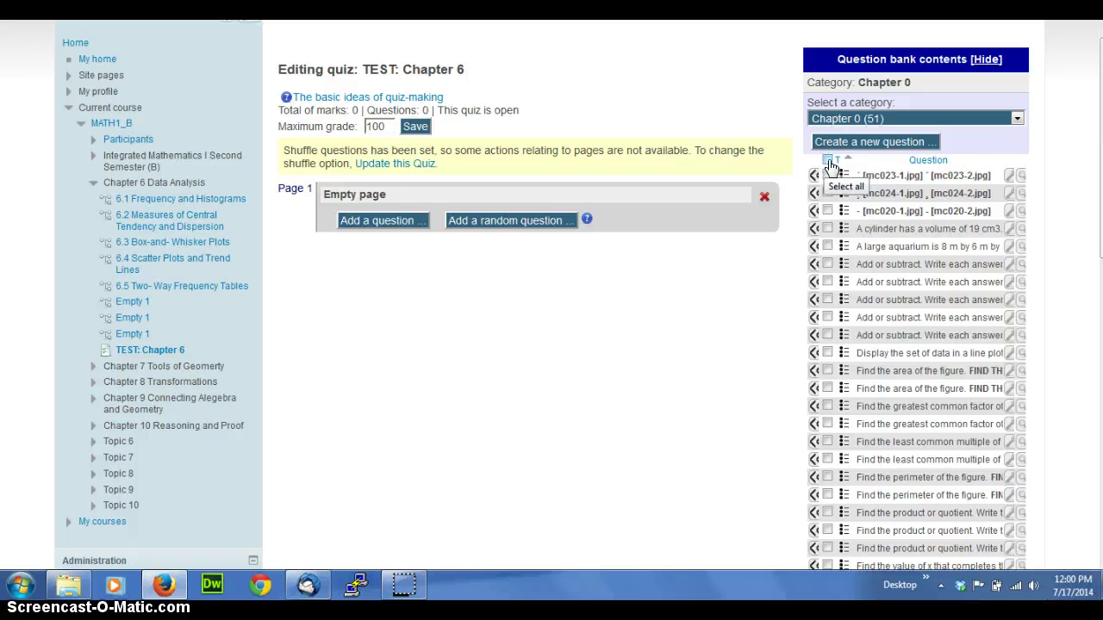
{"action": "left_click", "coordinate": [1020, 177]}
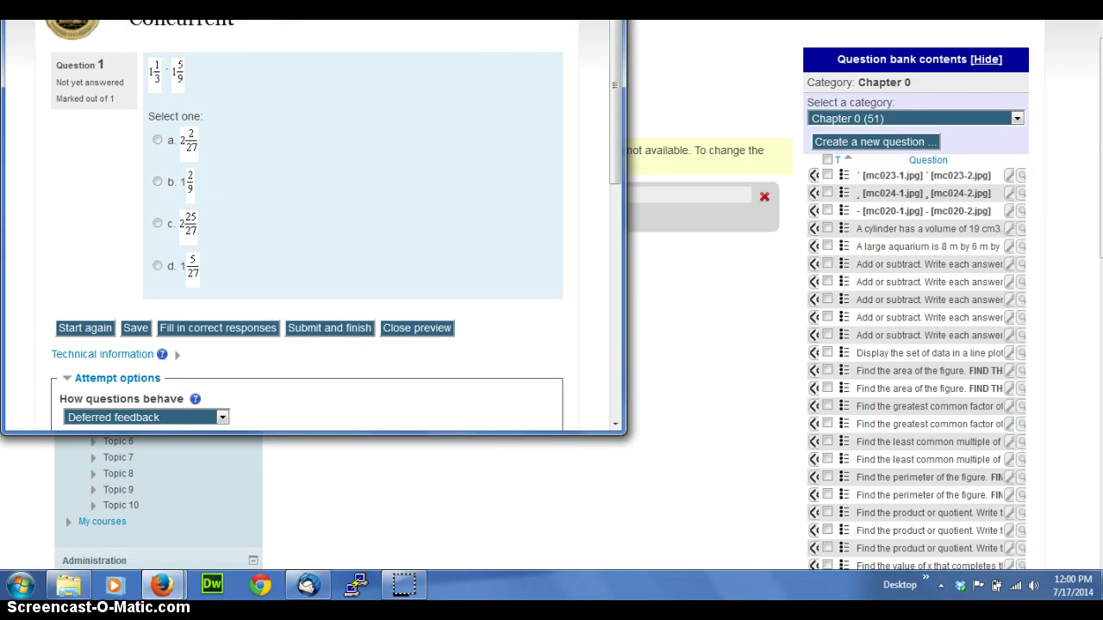
{"action": "key", "text": "ctrl+w"}
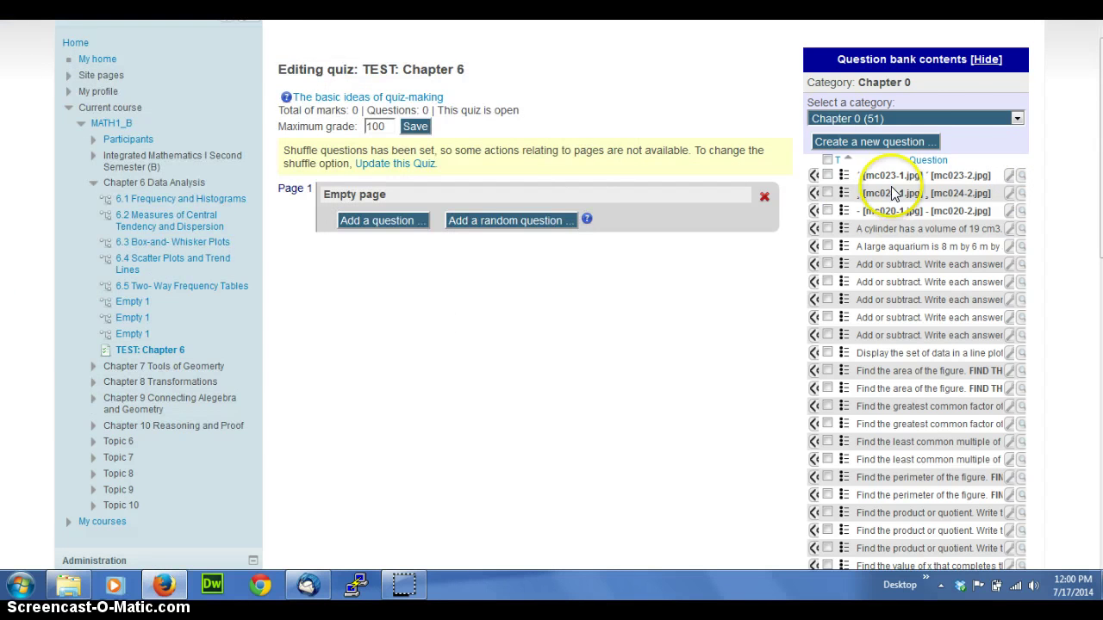
Add 5 random Chapter 0 questions to the quiz, filling pages 1–5
{"action": "scroll", "coordinate": [840, 269], "scroll_direction": "down", "scroll_amount": 10}
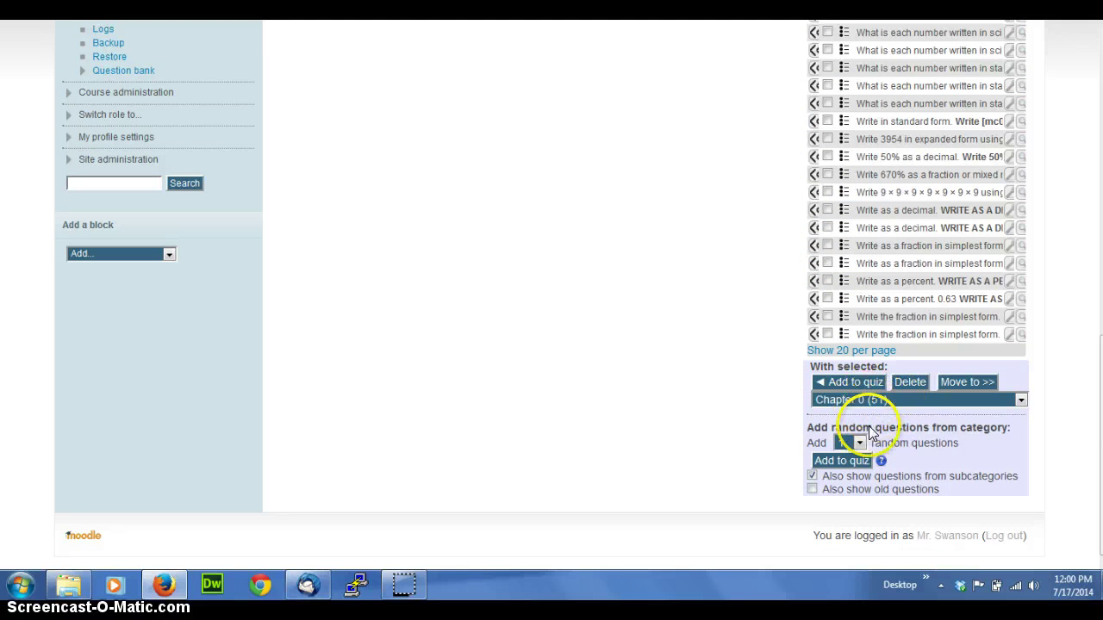
{"action": "left_click", "coordinate": [850, 446]}
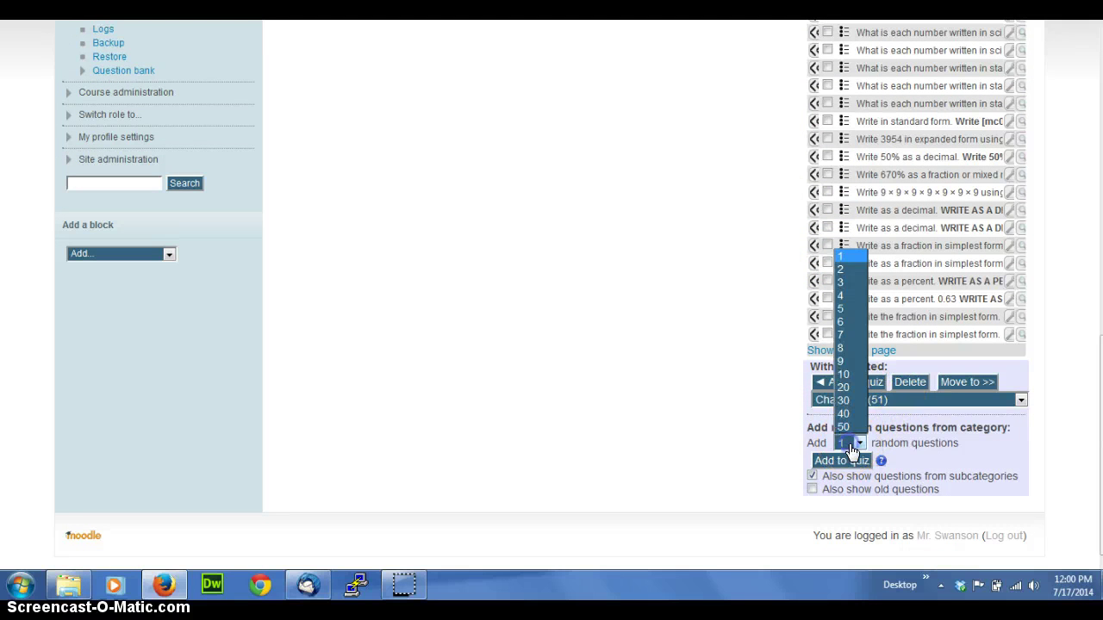
{"action": "left_click", "coordinate": [851, 312]}
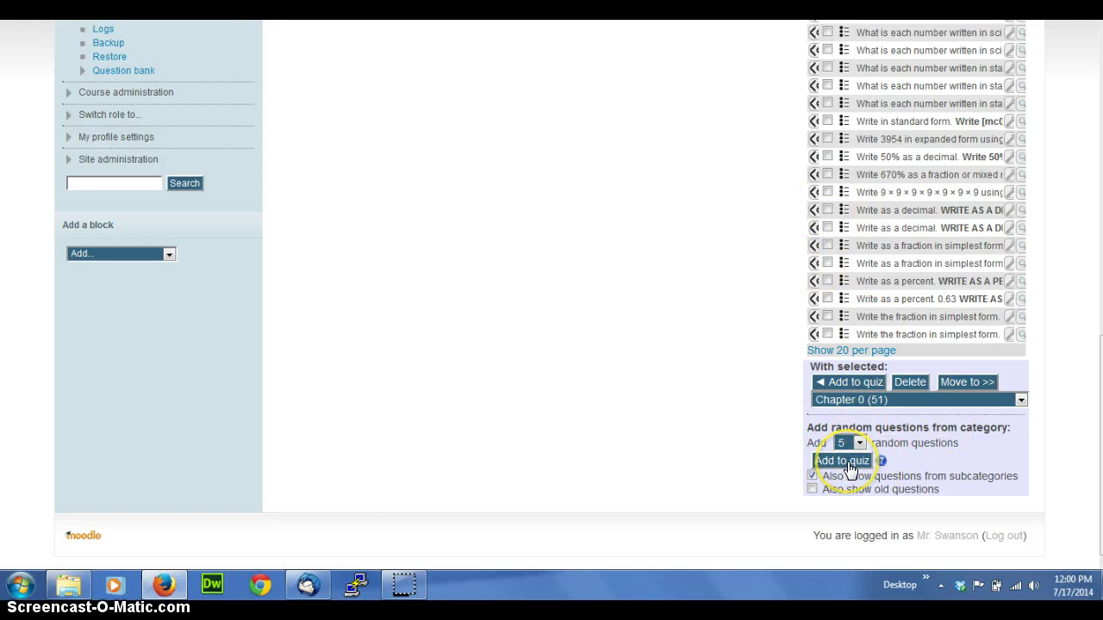
{"action": "left_click", "coordinate": [848, 464]}
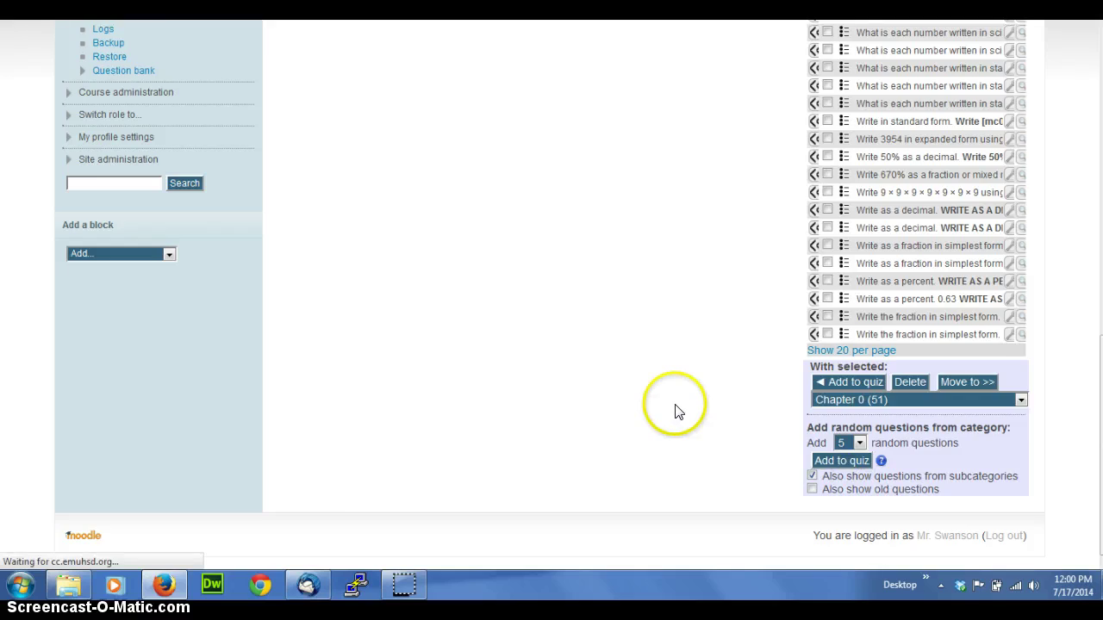
{"action": "scroll", "coordinate": [446, 291], "scroll_direction": "down", "scroll_amount": 10}
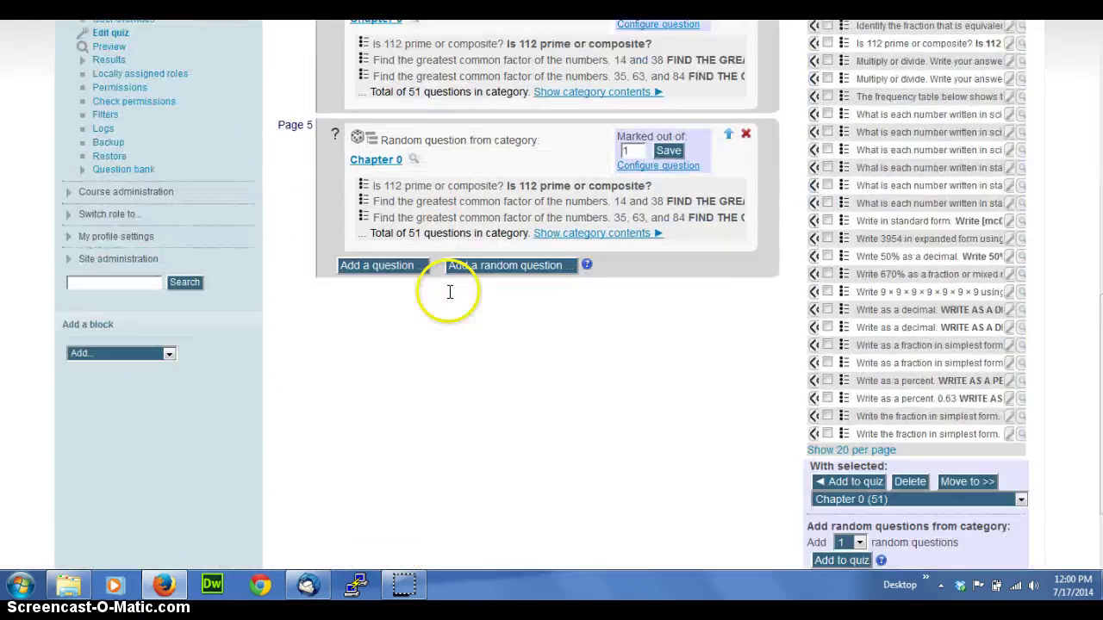
{"action": "scroll", "coordinate": [452, 291], "scroll_direction": "up", "scroll_amount": 2}
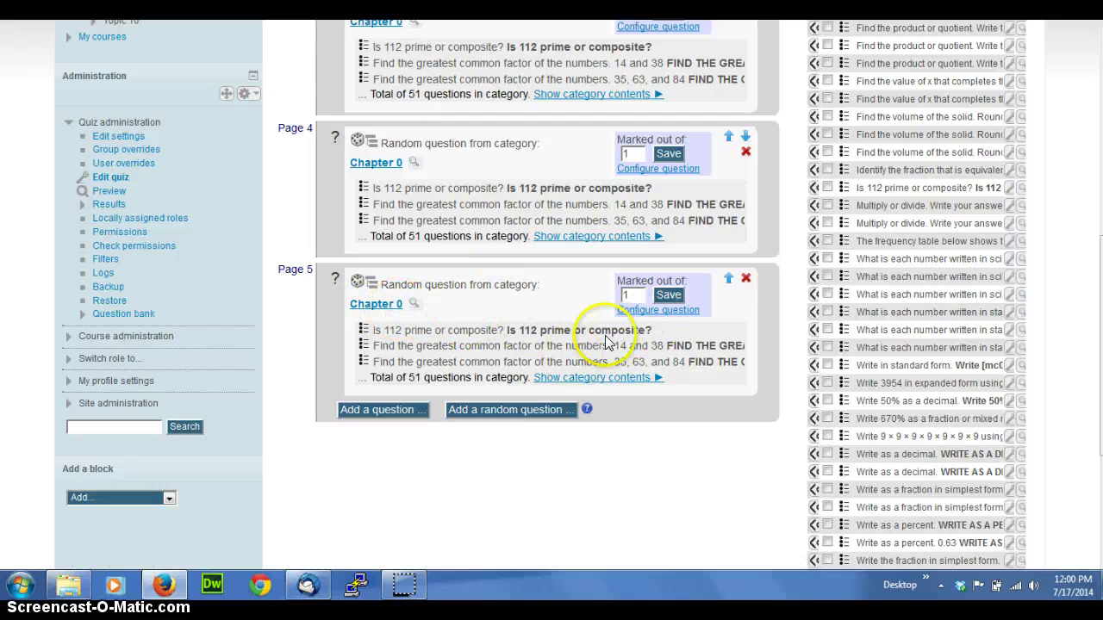
{"action": "scroll", "coordinate": [741, 354], "scroll_direction": "up", "scroll_amount": 3}
{"action": "scroll", "coordinate": [741, 353], "scroll_direction": "up", "scroll_amount": 6}
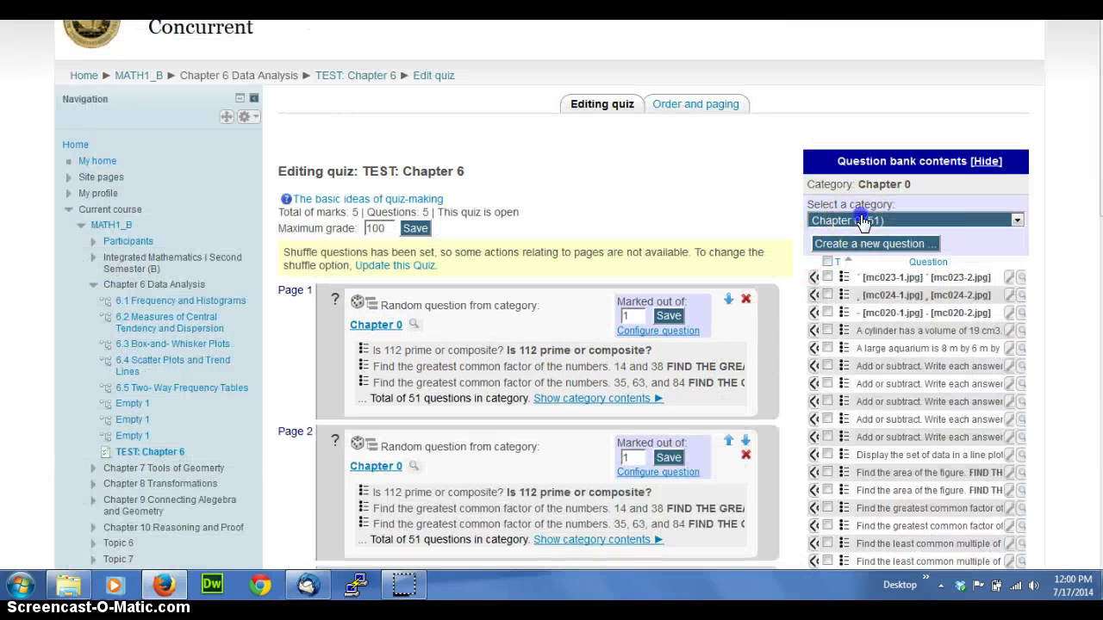
Pick the chapter 6 (42) category and add 20 random questions from it to the quiz
{"action": "left_click", "coordinate": [853, 220]}
{"action": "left_click", "coordinate": [862, 286]}
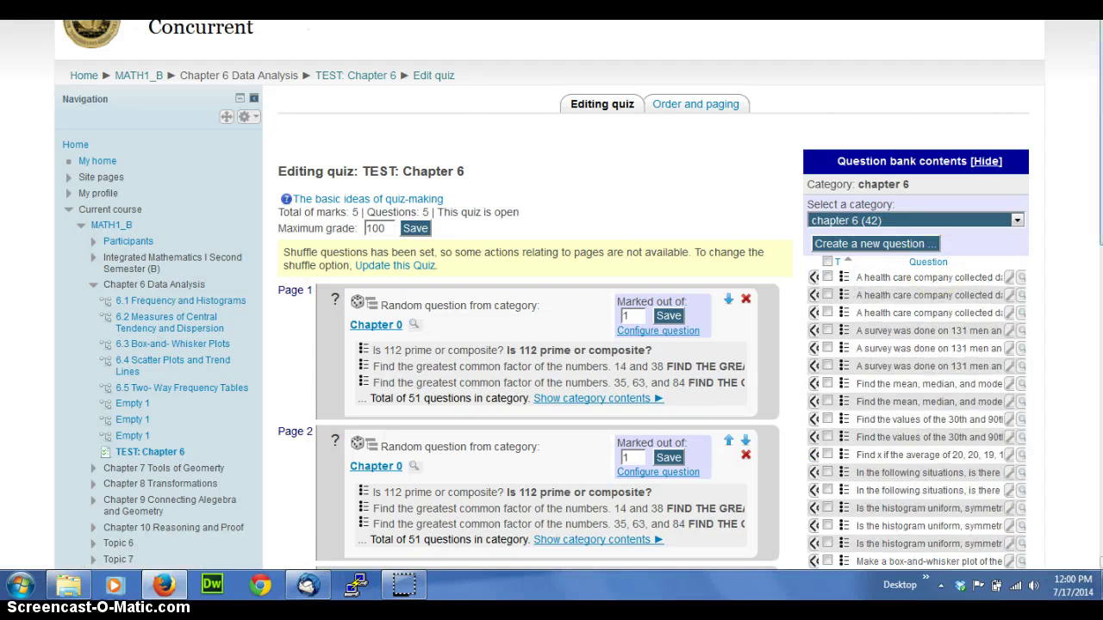
{"action": "scroll", "coordinate": [552, 295], "scroll_direction": "down", "scroll_amount": 8}
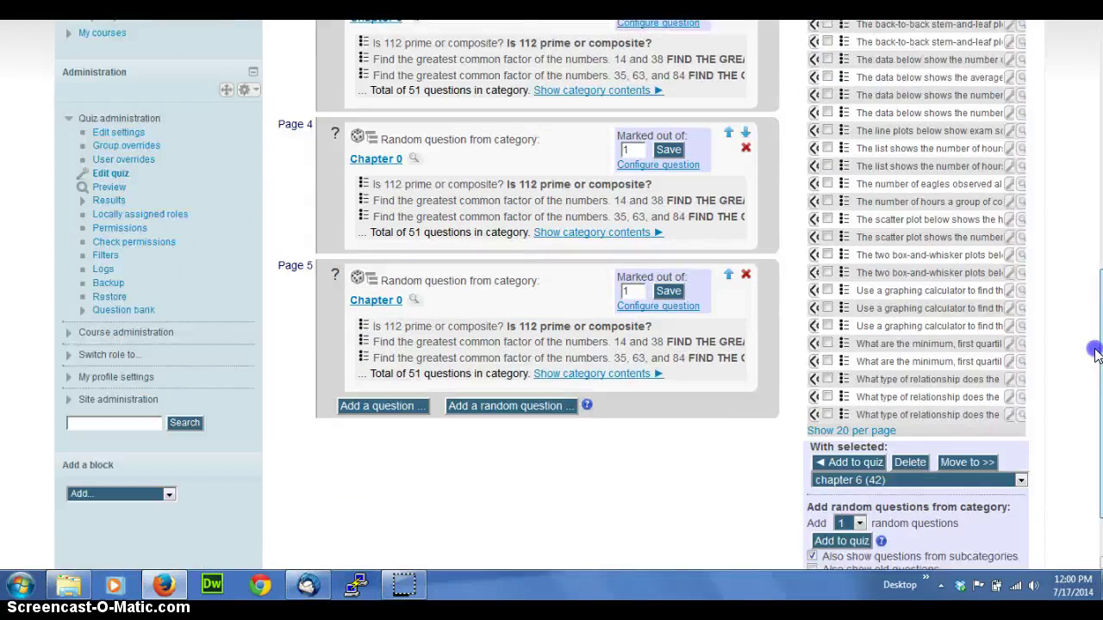
{"action": "left_click_drag", "start_coordinate": [1094, 353], "coordinate": [1094, 390]}
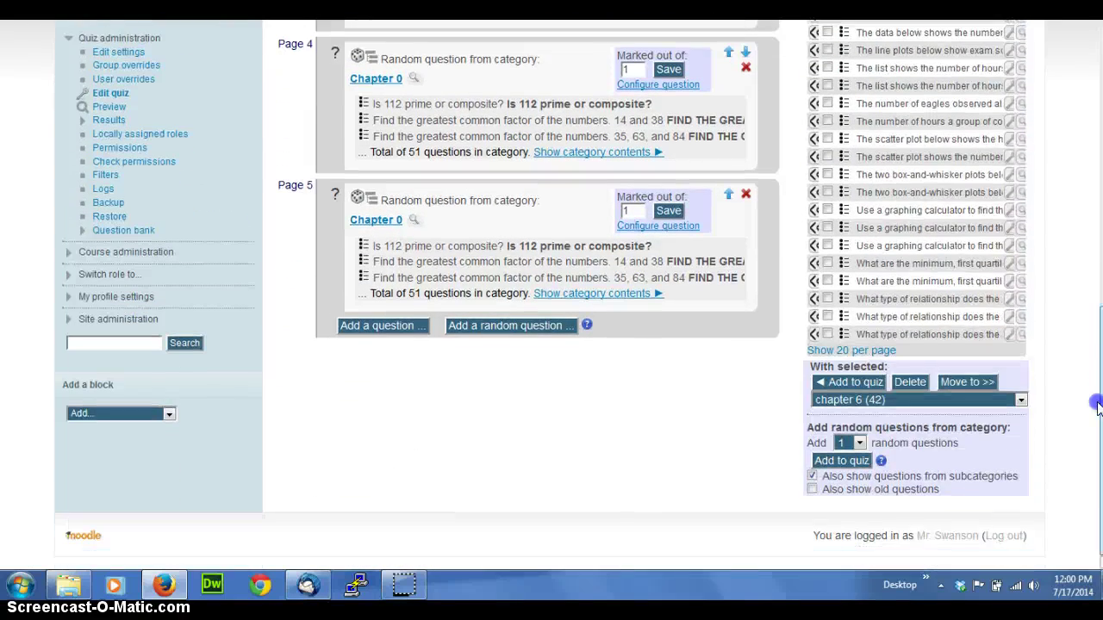
{"action": "left_click", "coordinate": [905, 401]}
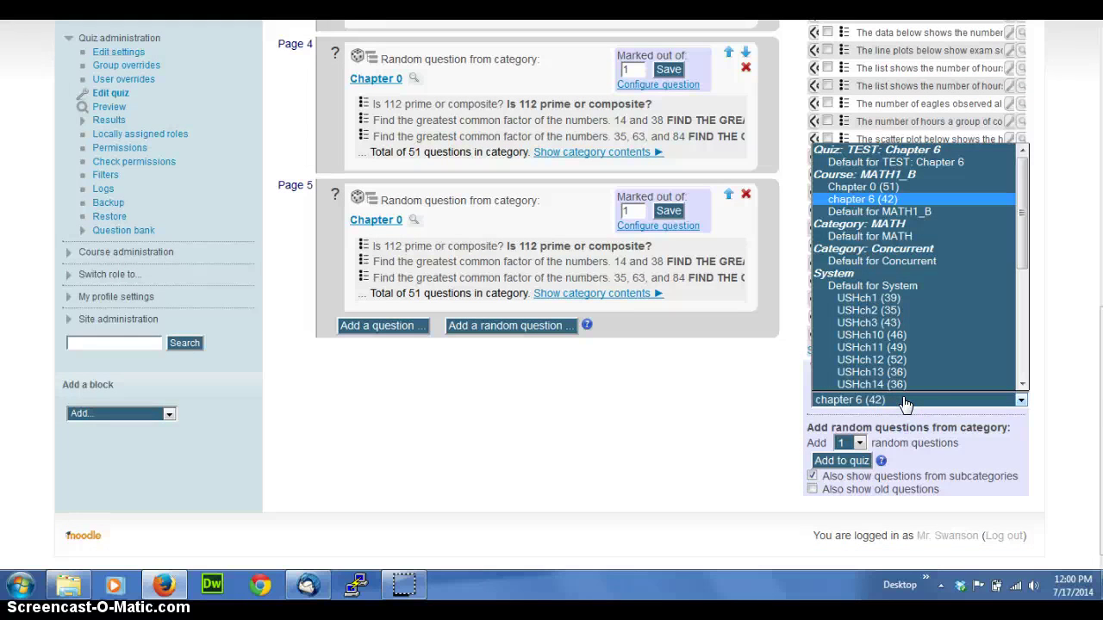
{"action": "left_click", "coordinate": [905, 401]}
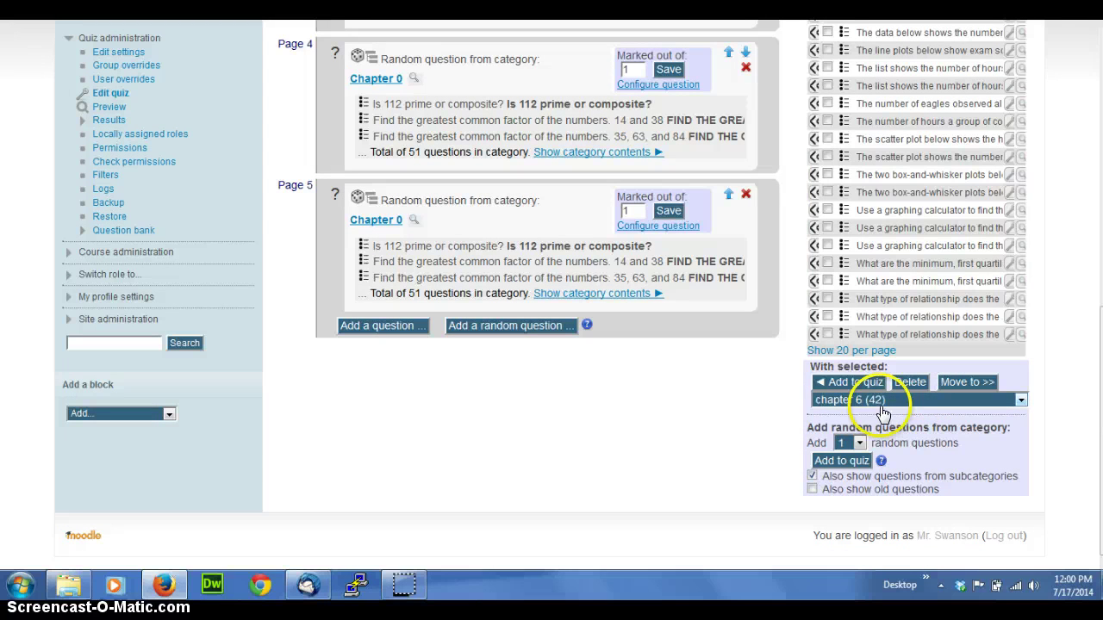
{"action": "left_click", "coordinate": [855, 447]}
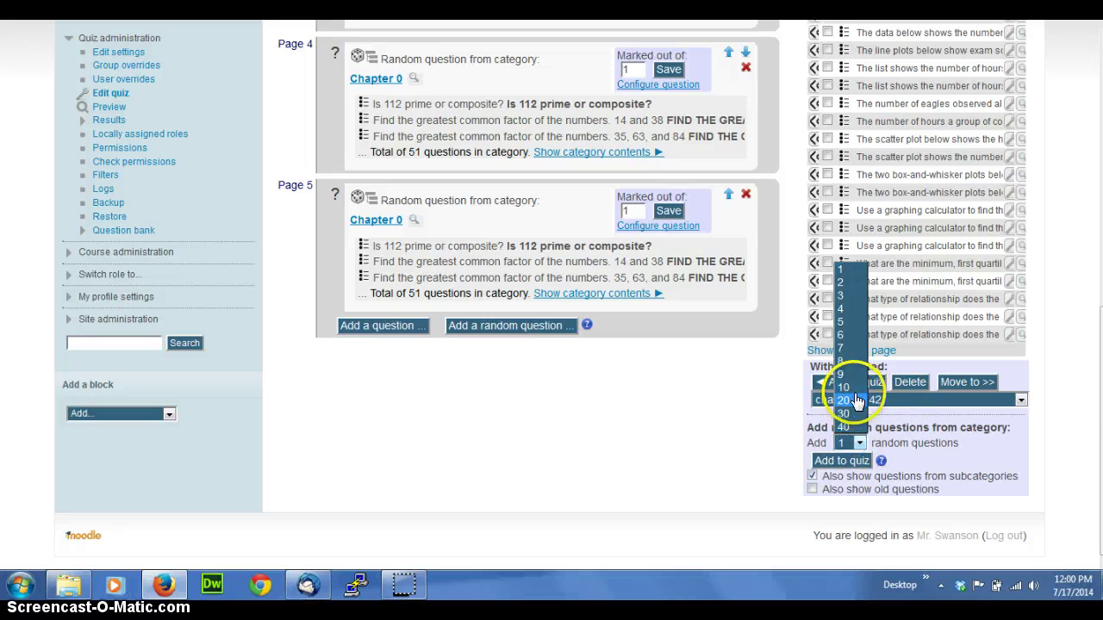
{"action": "left_click", "coordinate": [856, 407]}
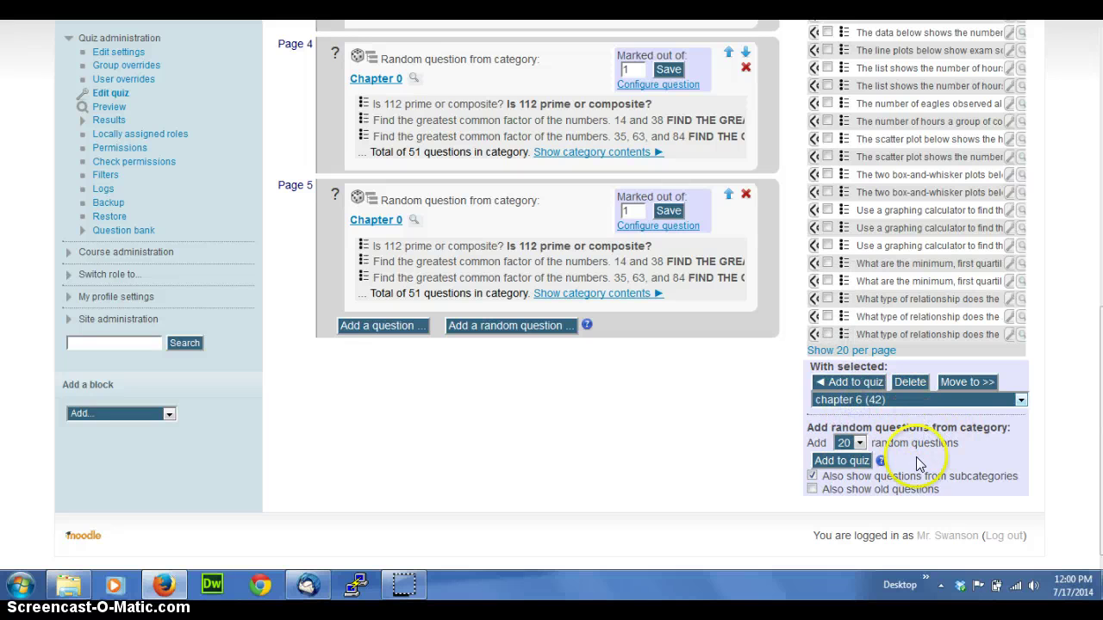
{"action": "left_click", "coordinate": [849, 464]}
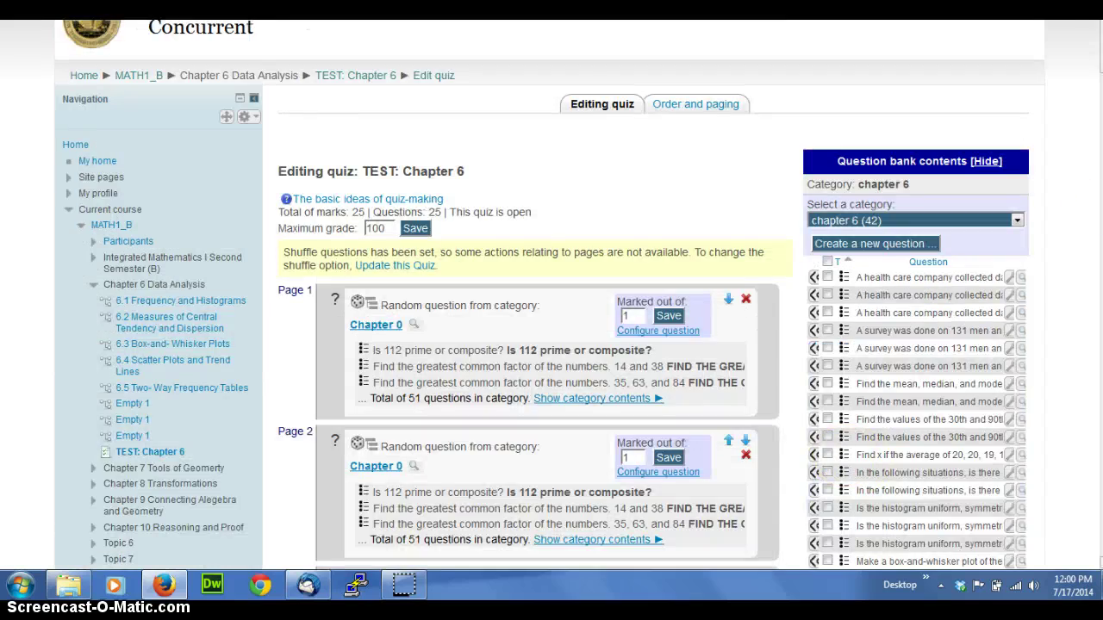
{"action": "scroll", "coordinate": [555, 95], "scroll_direction": "down", "scroll_amount": 10}
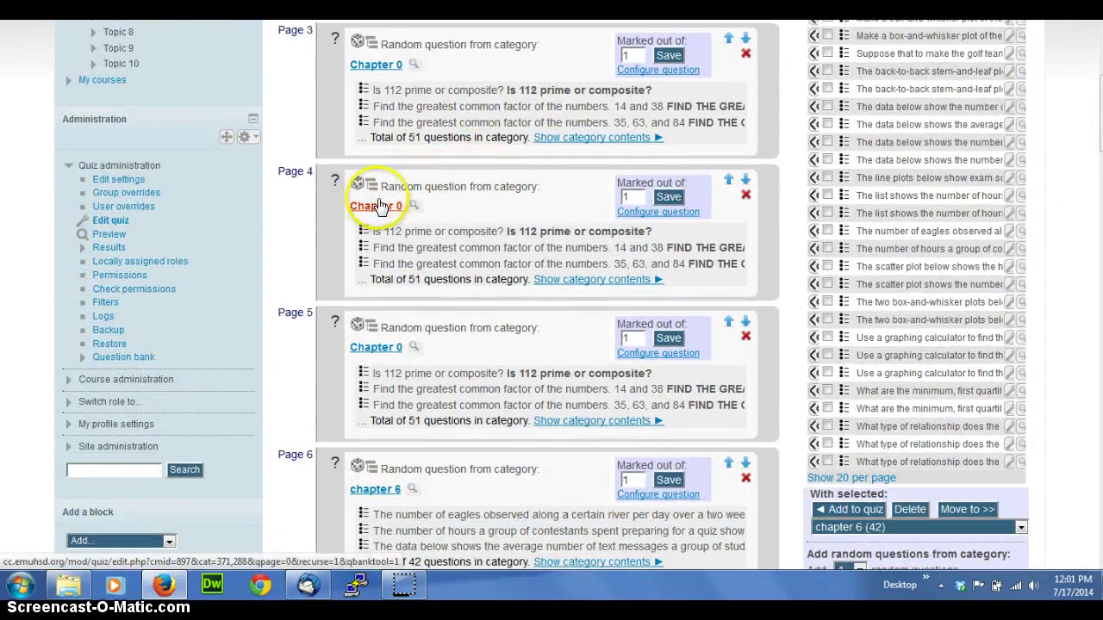
{"action": "left_click_drag", "start_coordinate": [1096, 121], "coordinate": [1096, 200]}
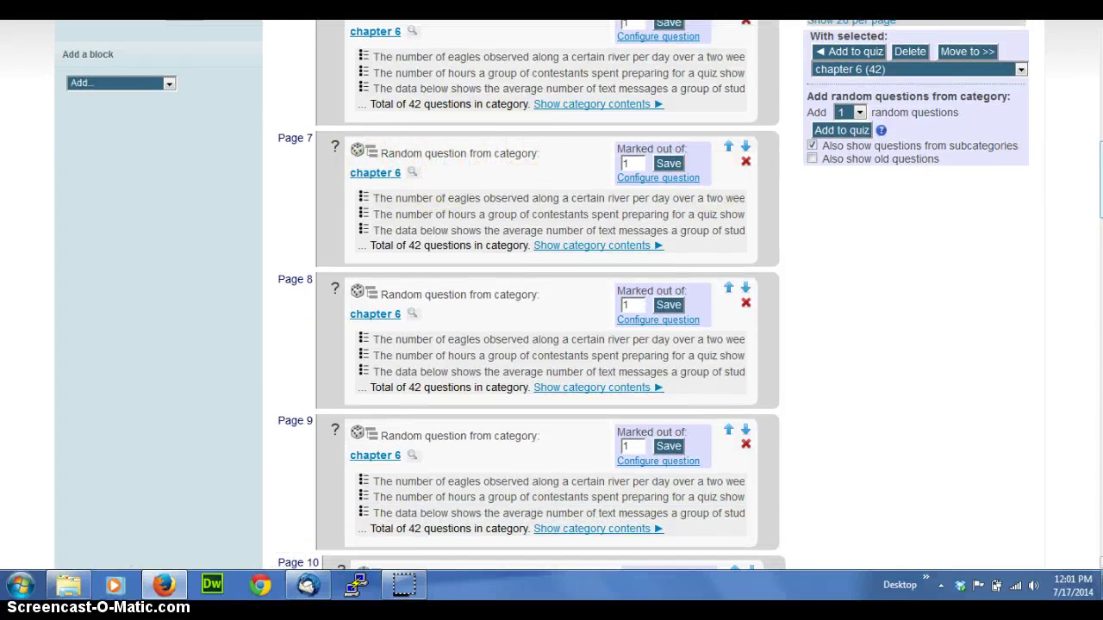
{"action": "left_click_drag", "start_coordinate": [1098, 157], "coordinate": [1098, 52]}
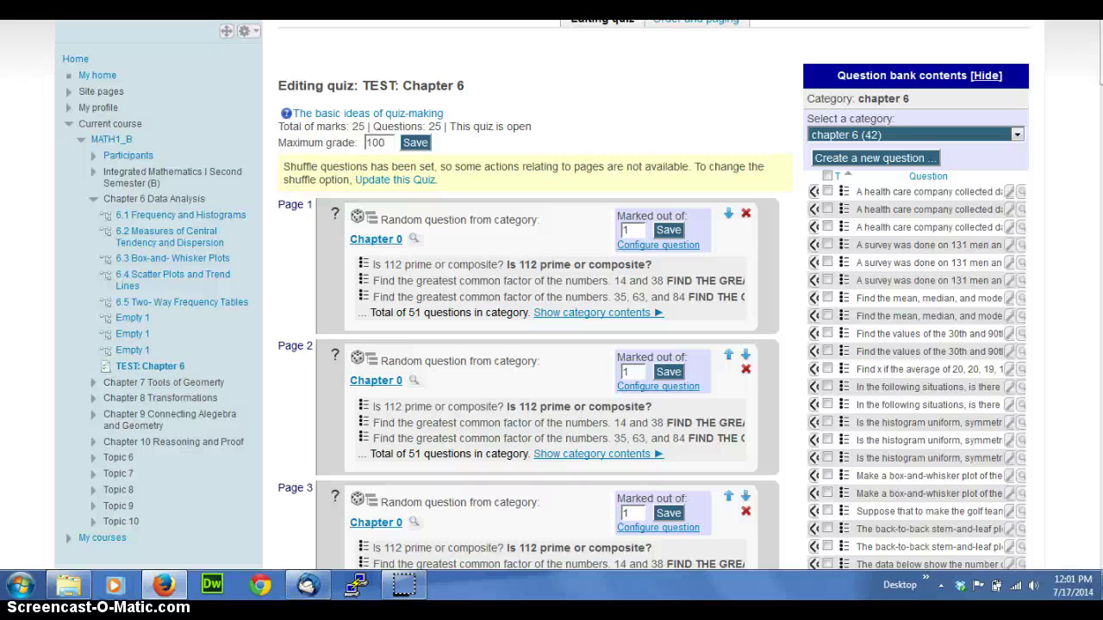
{"action": "scroll", "coordinate": [698, 122], "scroll_direction": "down", "scroll_amount": 1}
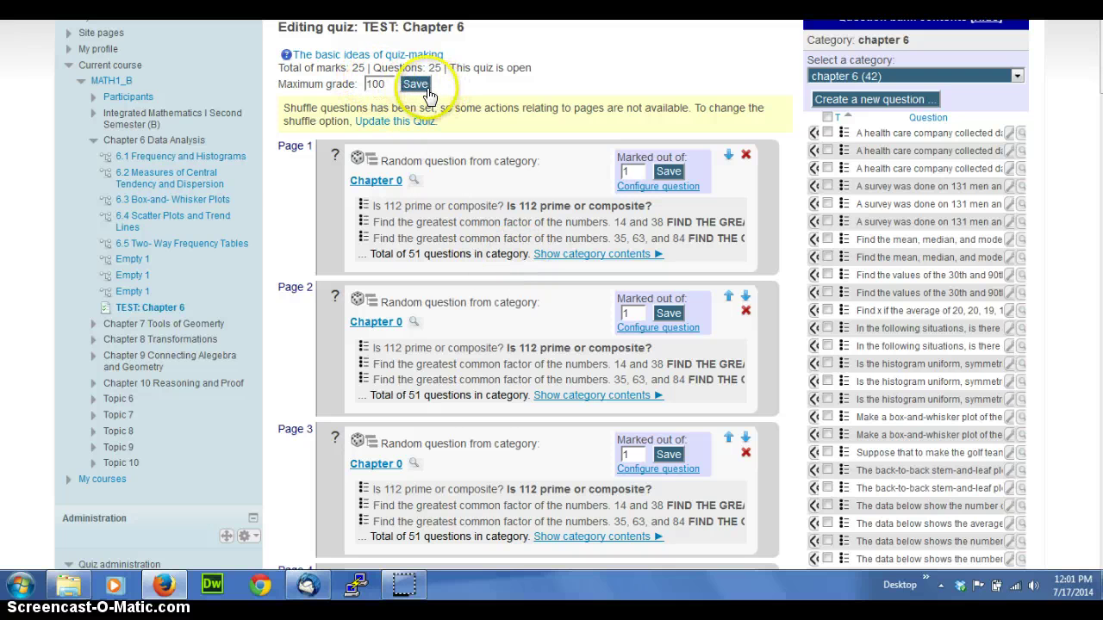
{"action": "scroll", "coordinate": [265, 74], "scroll_direction": "up", "scroll_amount": 3}
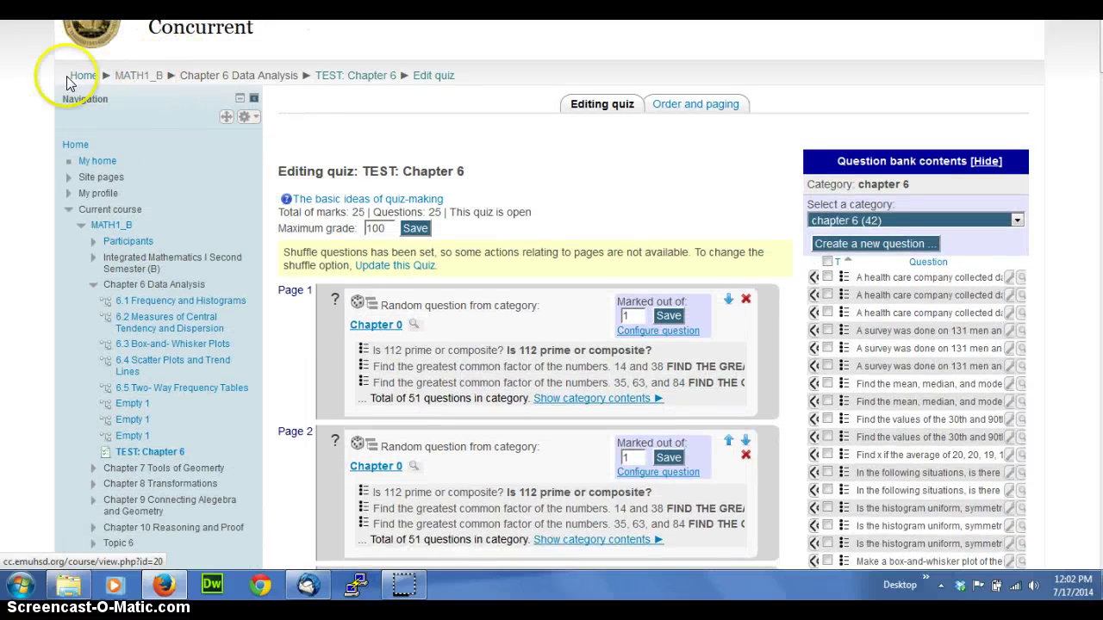
From the MATH1_B course page, open the TEST: Chapter 6 quiz under Chapter 6 Data Analysis
{"action": "left_click", "coordinate": [144, 78]}
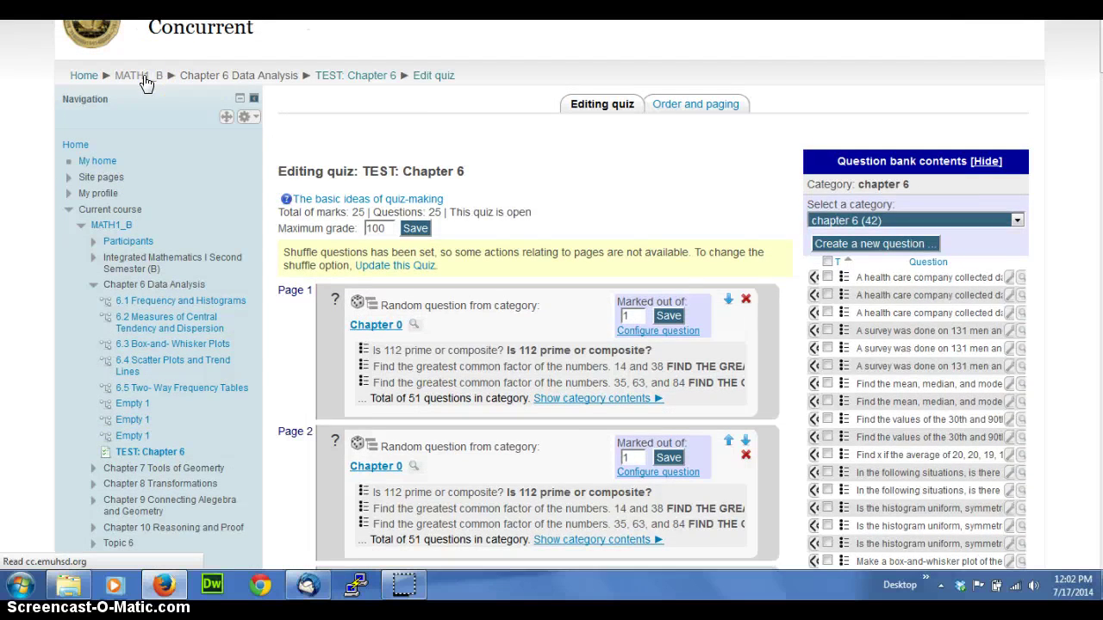
{"action": "scroll", "coordinate": [431, 173], "scroll_direction": "down", "scroll_amount": 3}
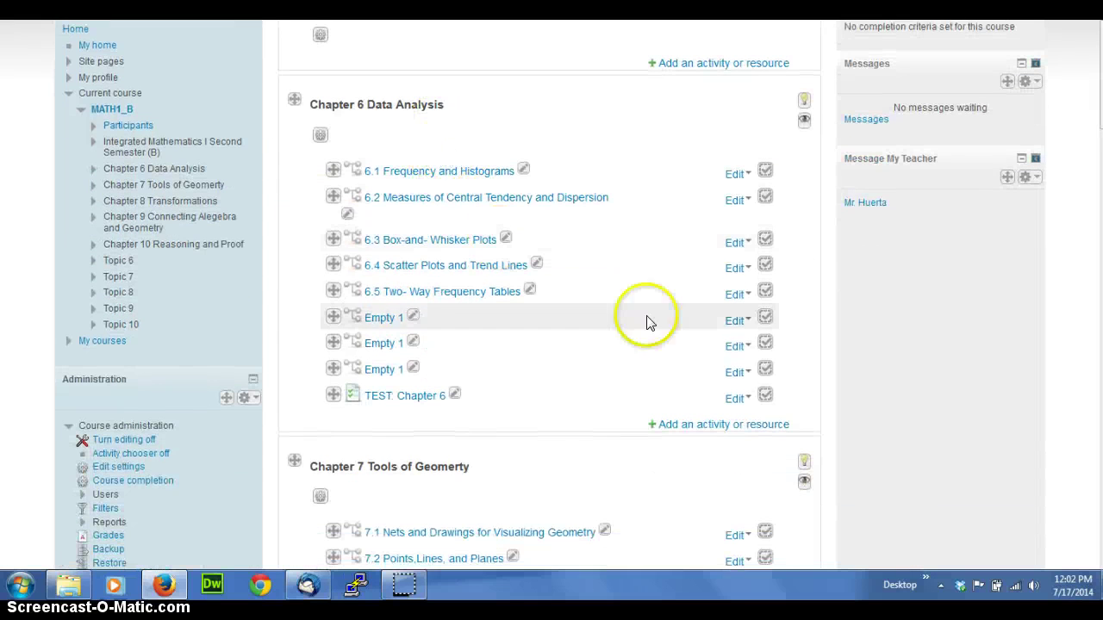
{"action": "left_click", "coordinate": [402, 397]}
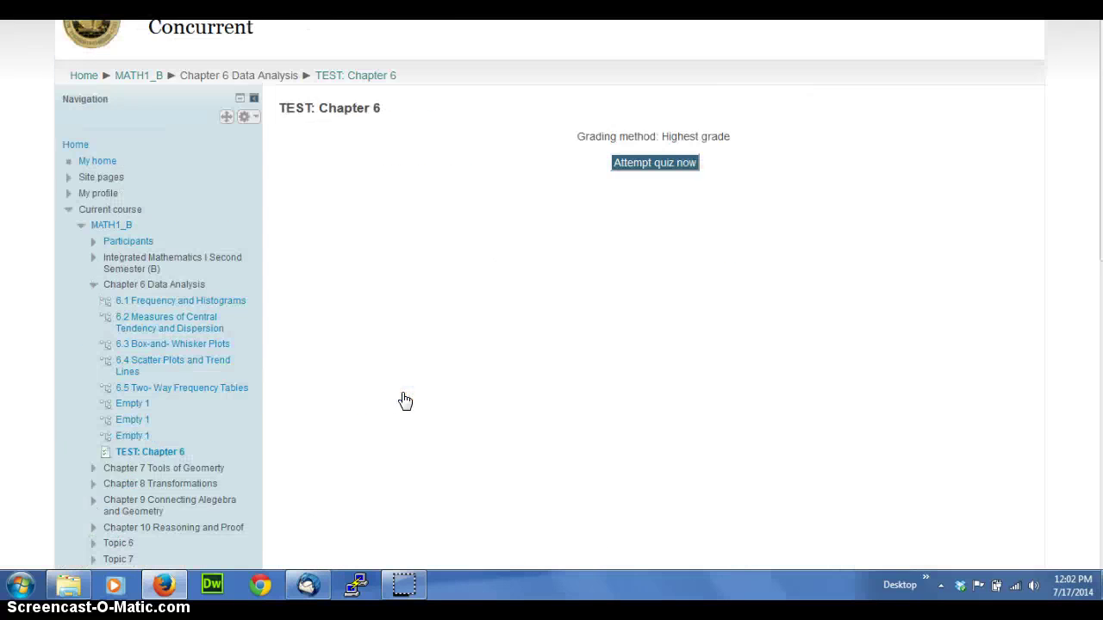
{"action": "scroll", "coordinate": [400, 393], "scroll_direction": "down", "scroll_amount": 5}
{"action": "scroll", "coordinate": [396, 388], "scroll_direction": "down", "scroll_amount": 3}
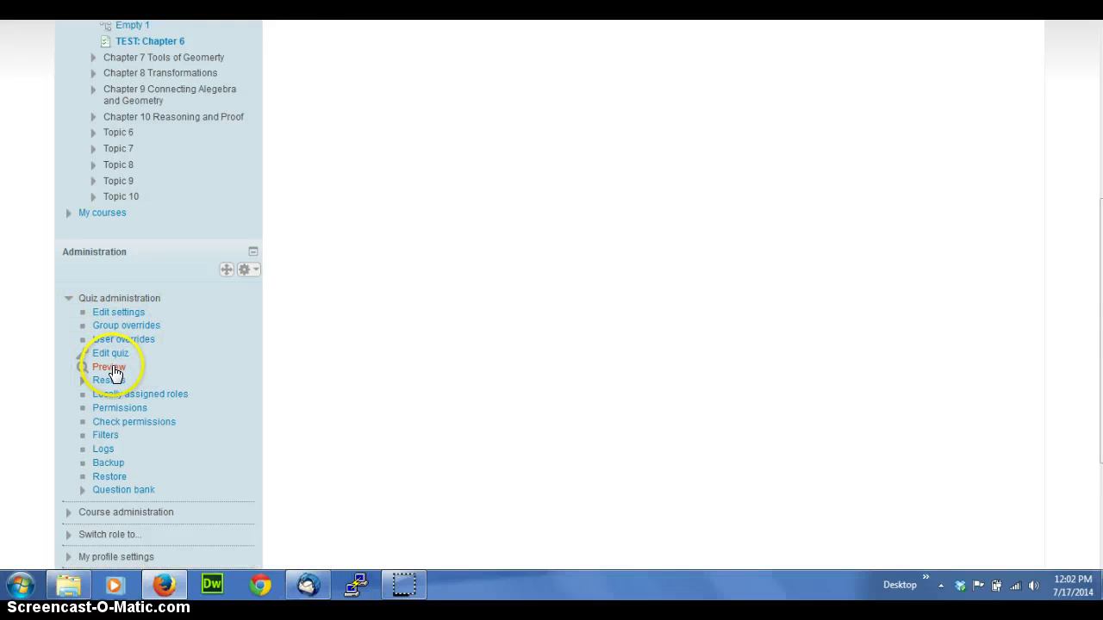
Preview the TEST: Chapter 6 quiz, view questions 16 and 18, then return to MATH1_B
{"action": "left_click", "coordinate": [108, 368]}
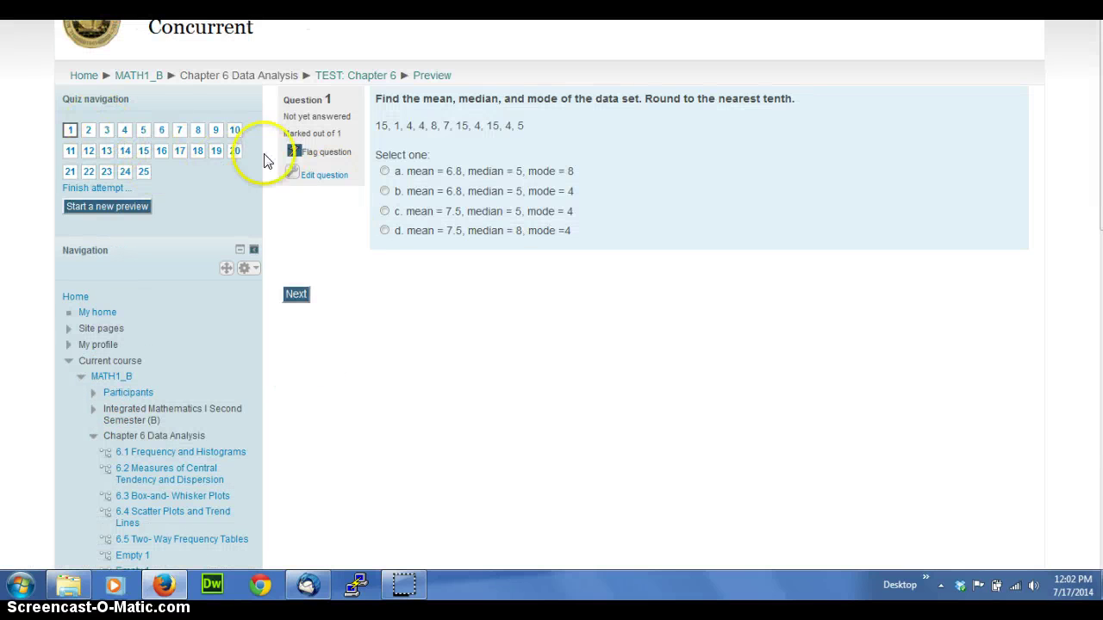
{"action": "left_click", "coordinate": [166, 155]}
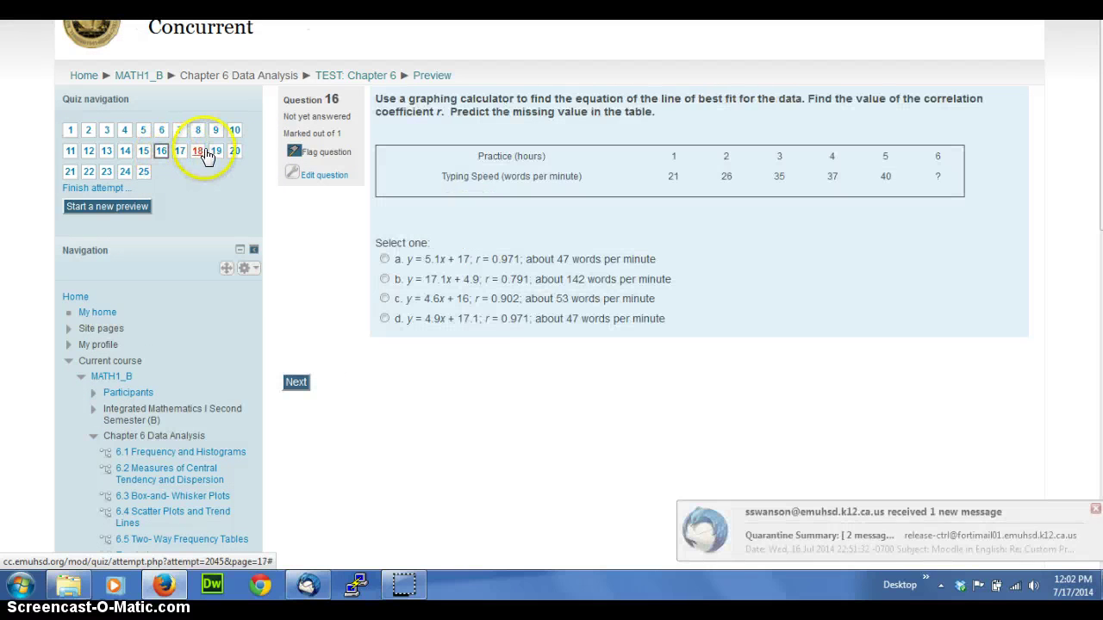
{"action": "left_click", "coordinate": [207, 153]}
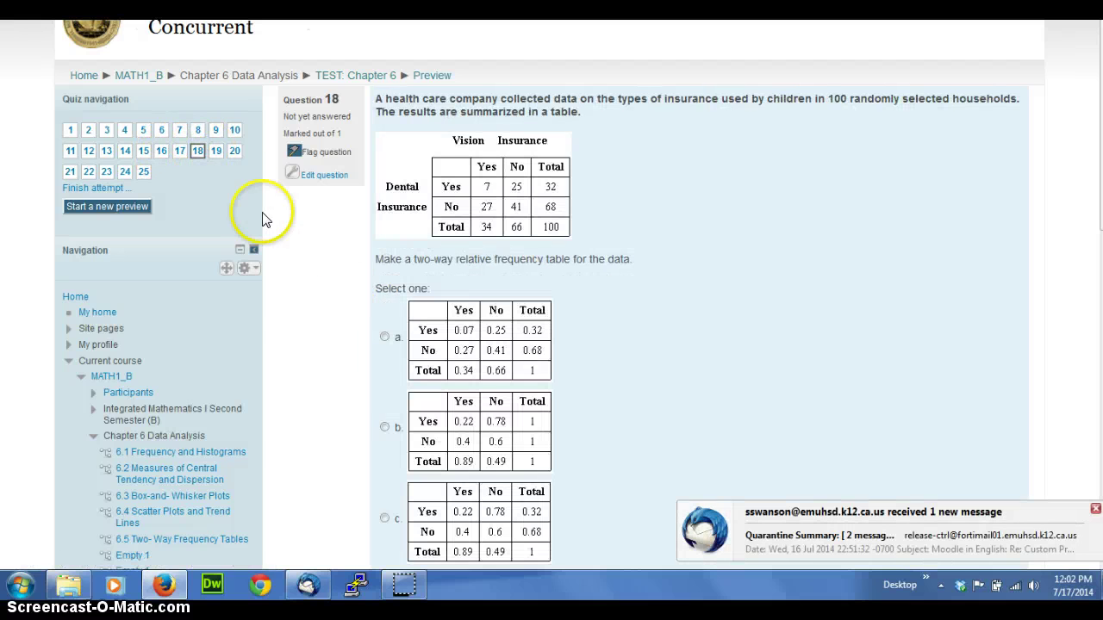
{"action": "left_click", "coordinate": [139, 75]}
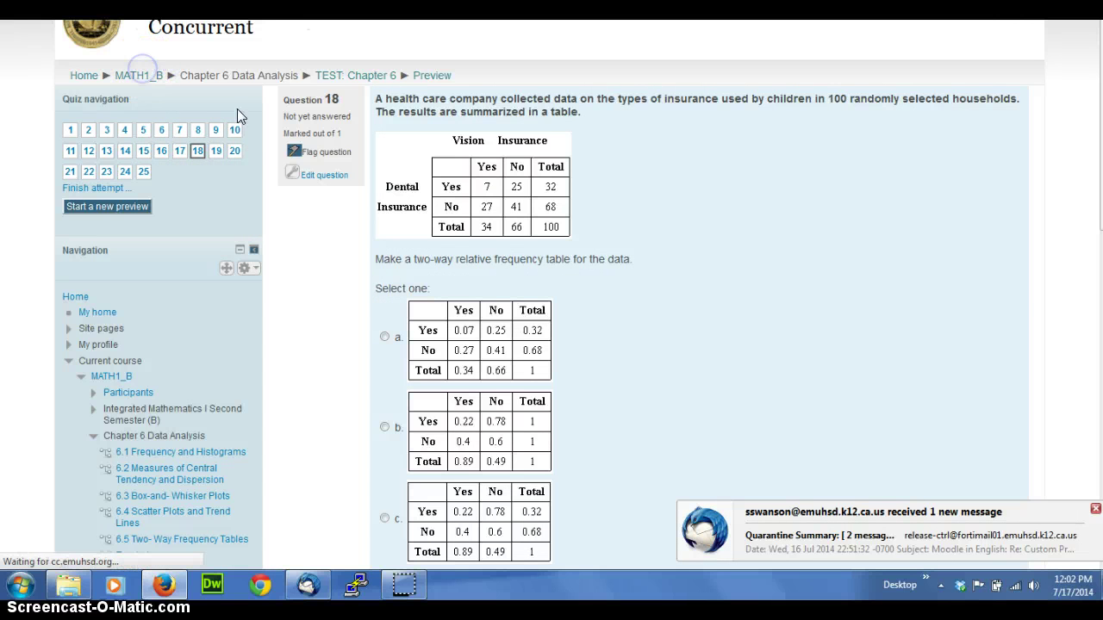